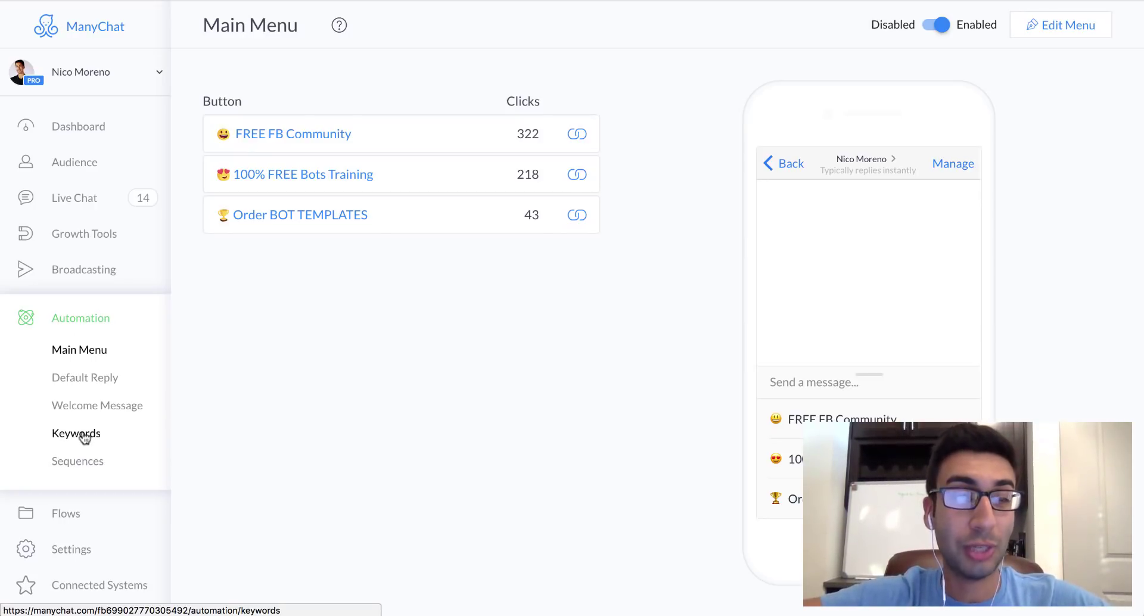
# - Create a new keyword rule that triggers when the message is "sign me up"
pyautogui.click(84, 438)
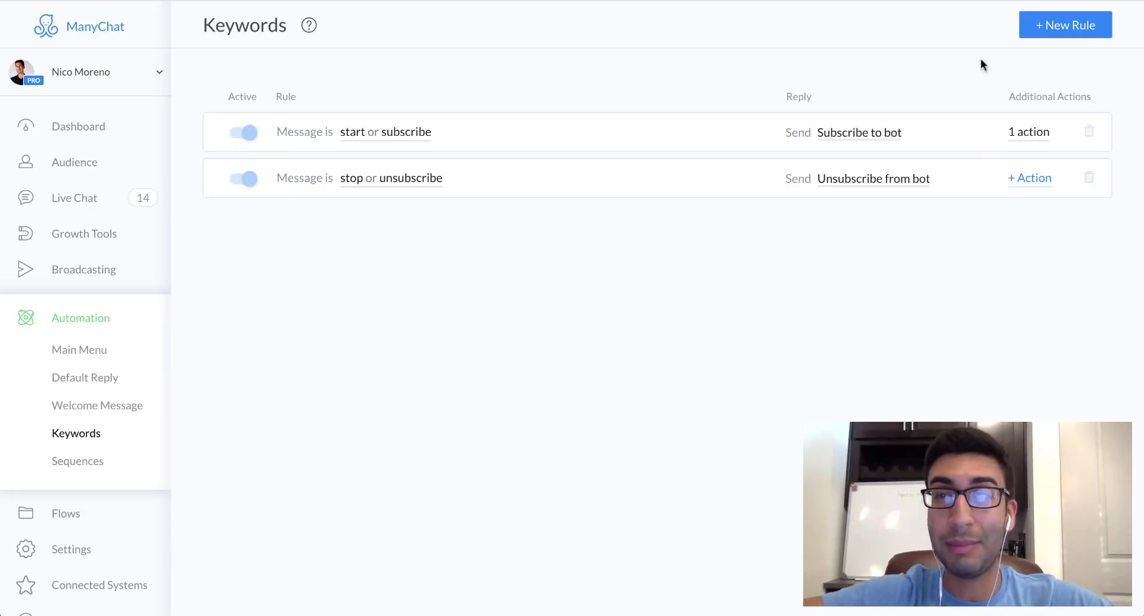
pyautogui.click(1080, 29)
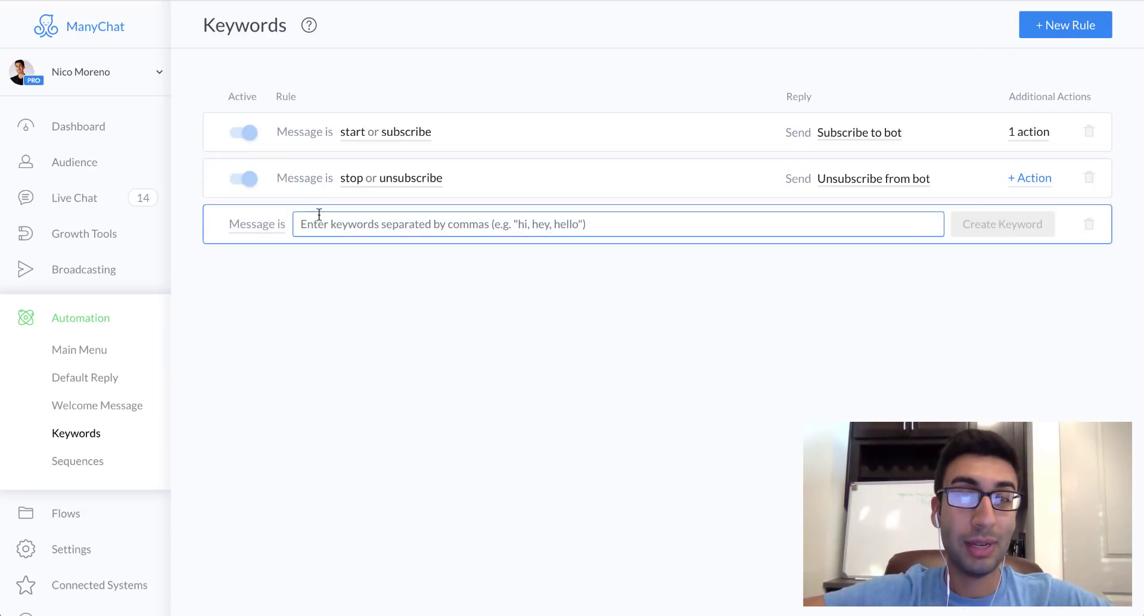
pyautogui.write('sign')
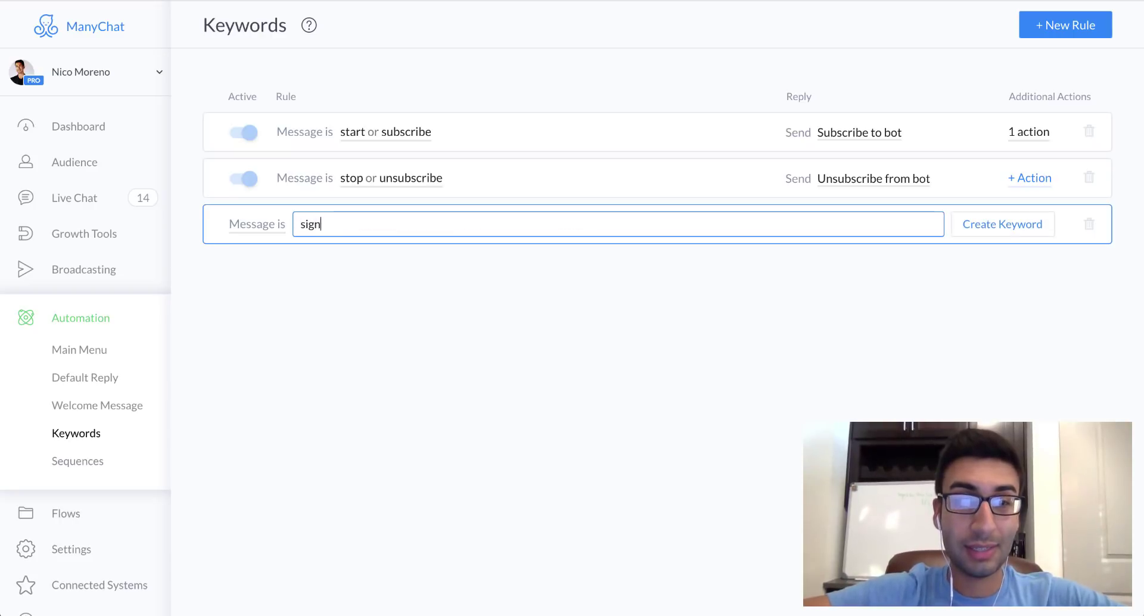
pyautogui.write(' me up')
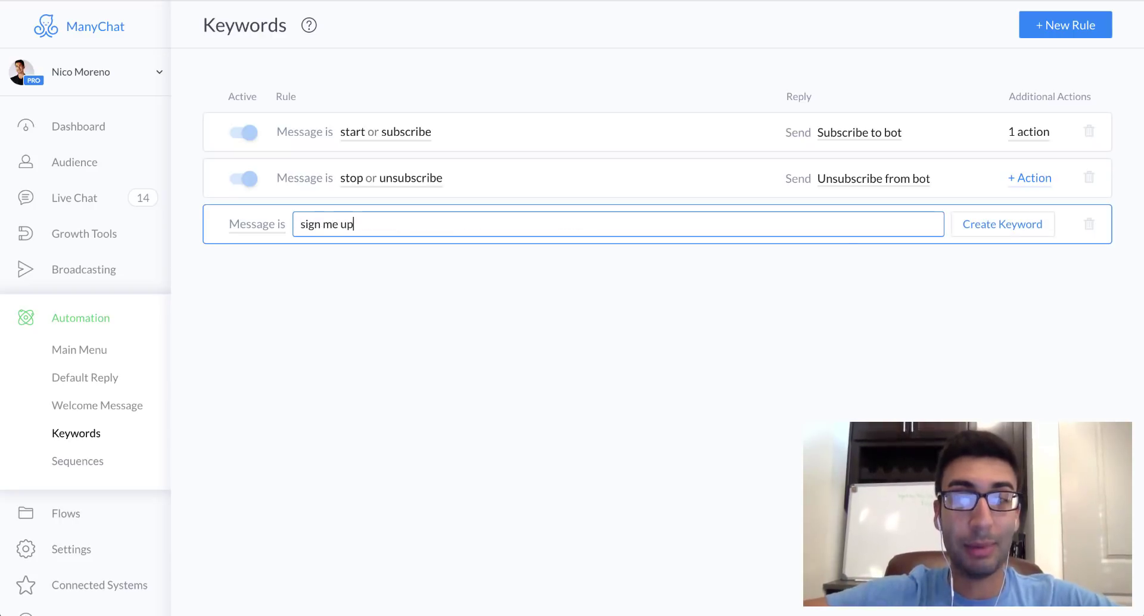
pyautogui.click(981, 227)
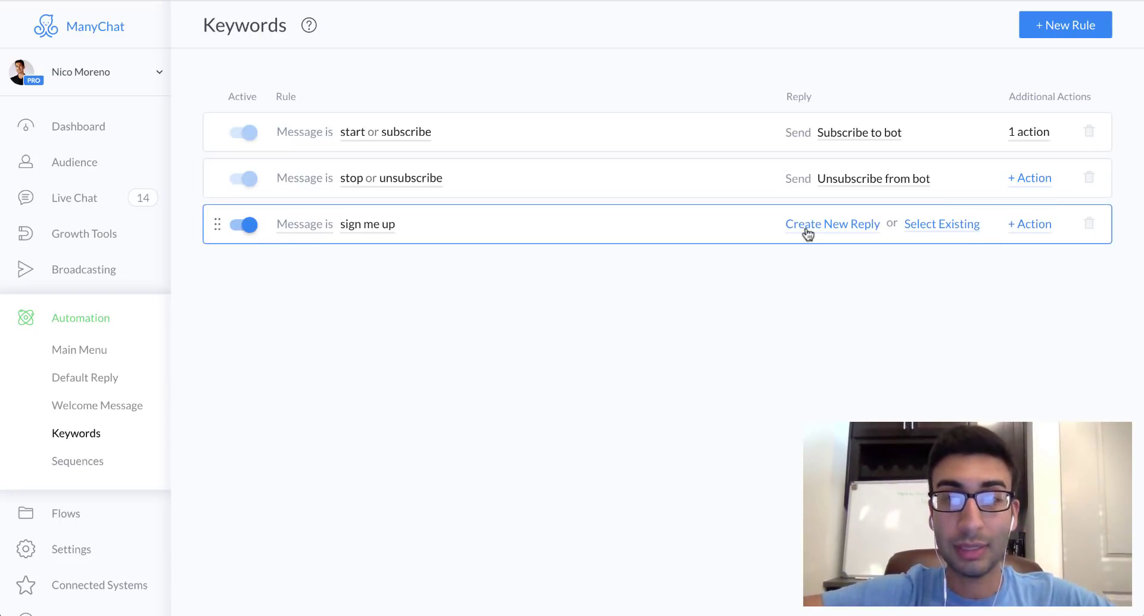
# - Create a new reply for the rule reading "Awesome [First Name]! You're all set! Click below to sign up today!", with First Name as a variable
pyautogui.click(874, 231)
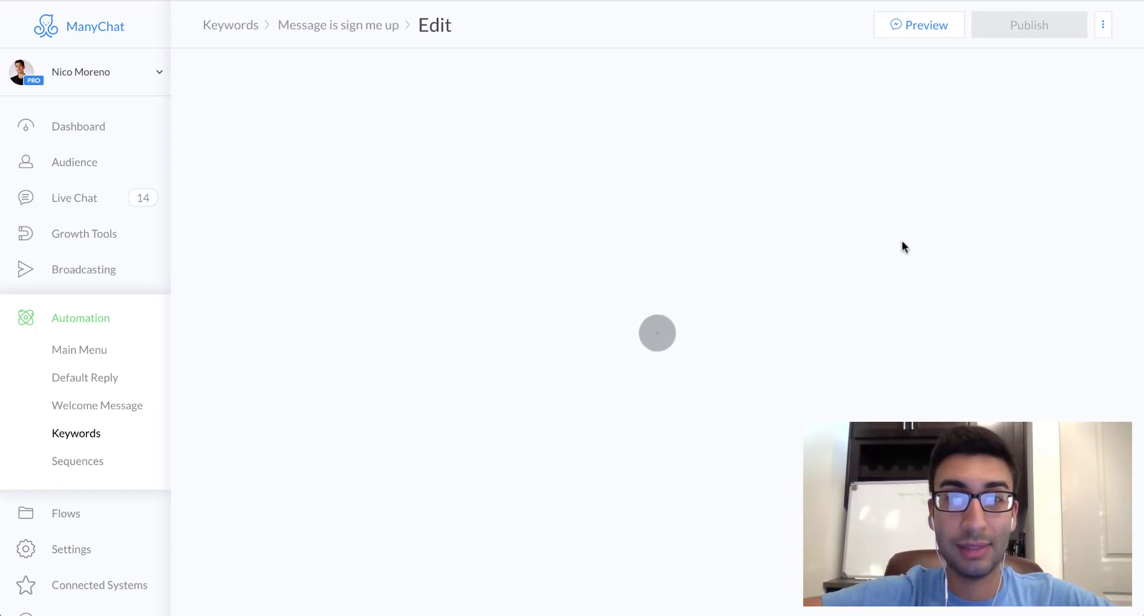
pyautogui.click(648, 135)
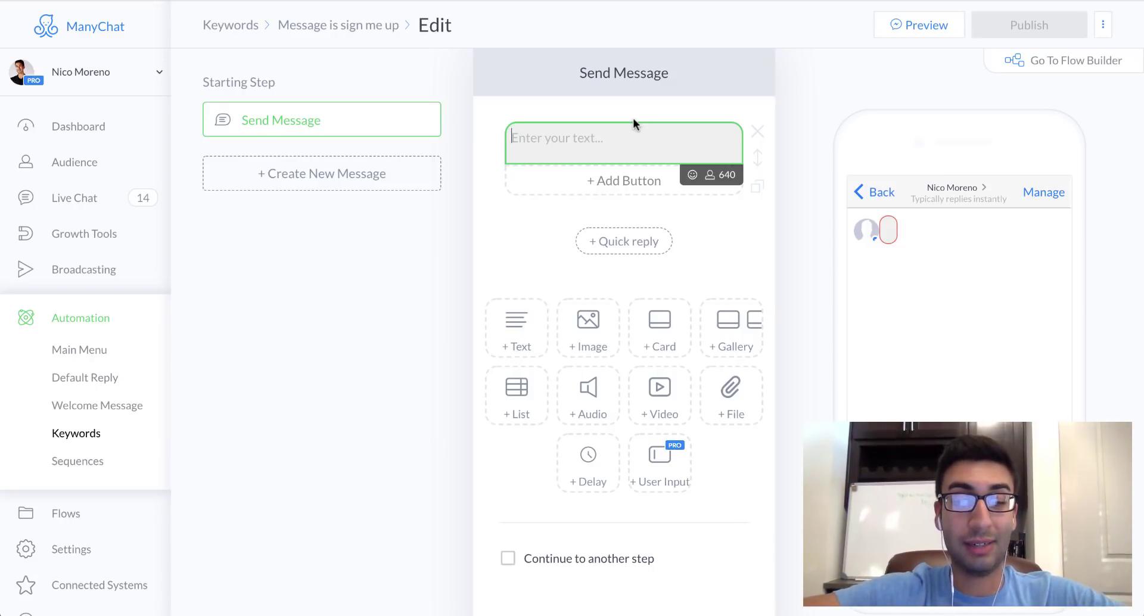
pyautogui.write('Awesome')
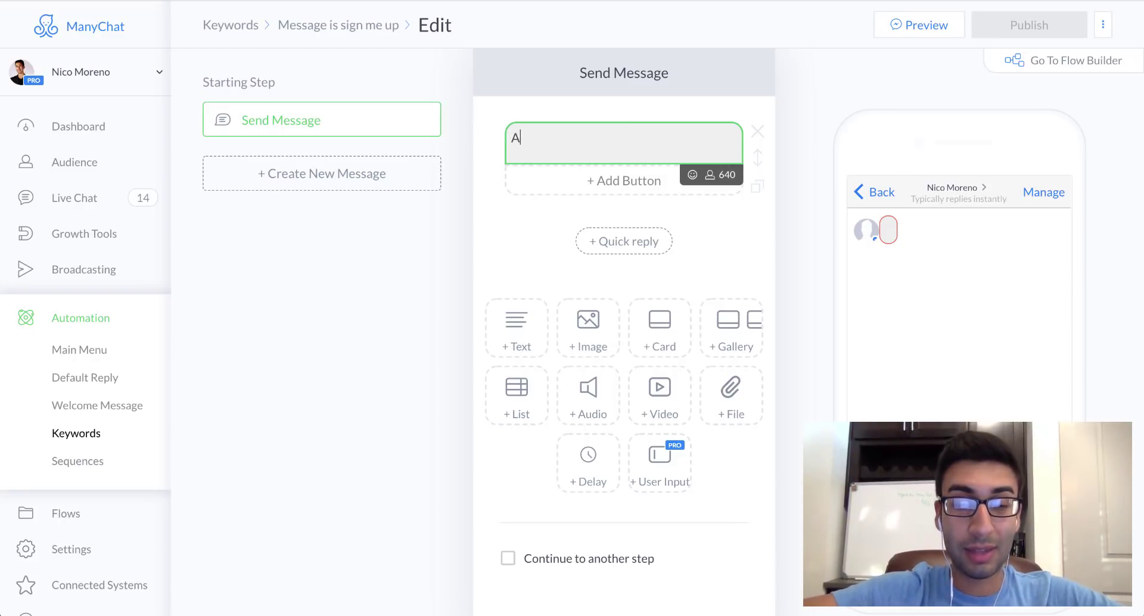
pyautogui.click(711, 174)
pyautogui.click(596, 213)
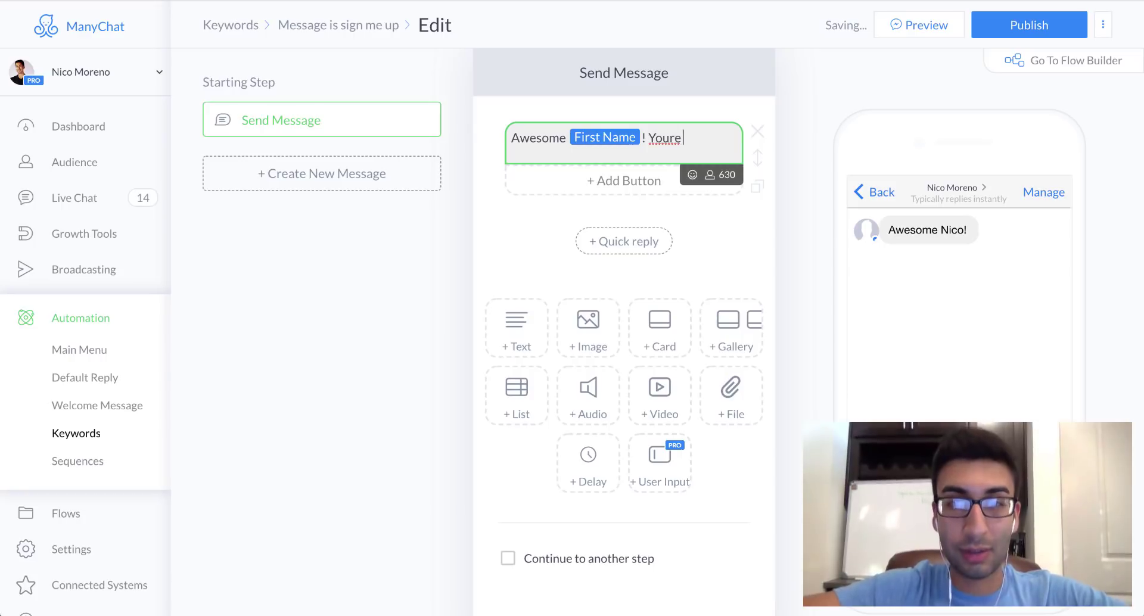
pyautogui.press('BackSpace')
pyautogui.press('BackSpace')
pyautogui.write("'re all set")
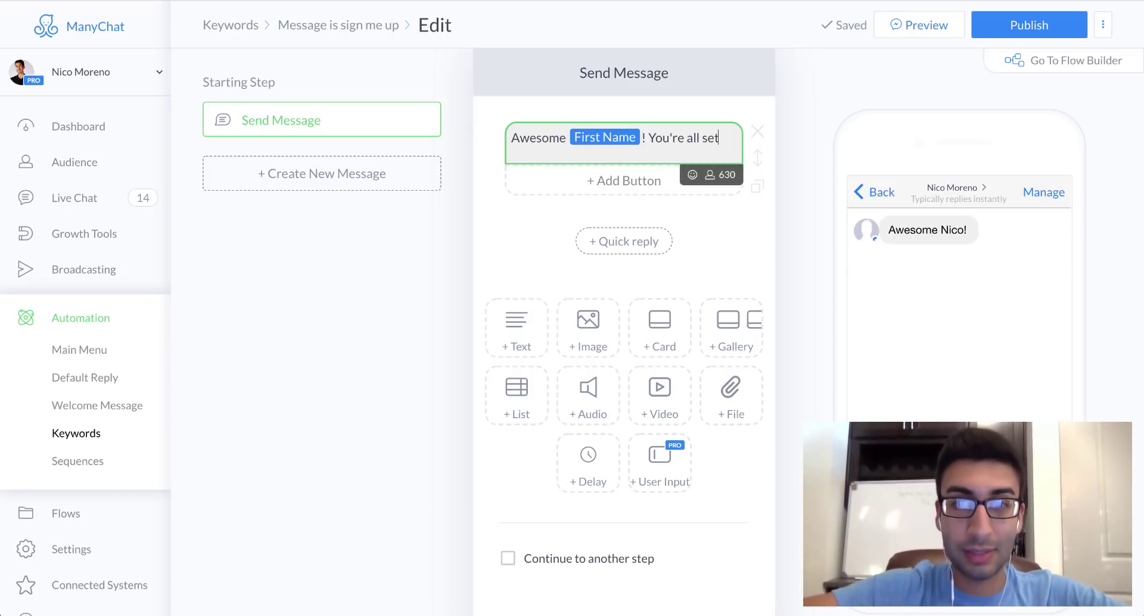
pyautogui.write('! Click below t')
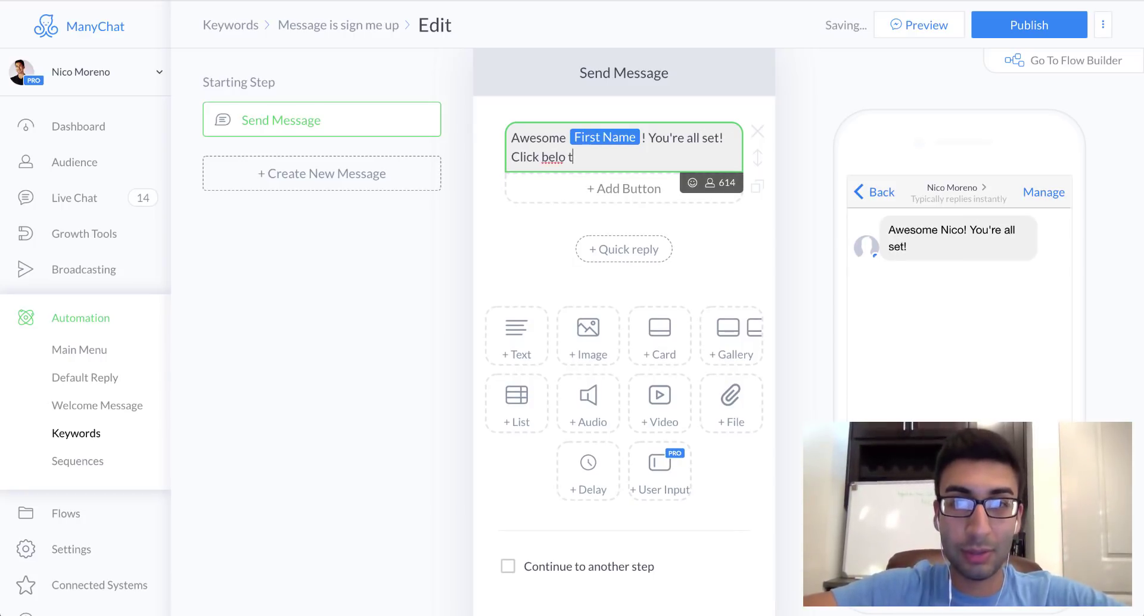
pyautogui.write('o sign')
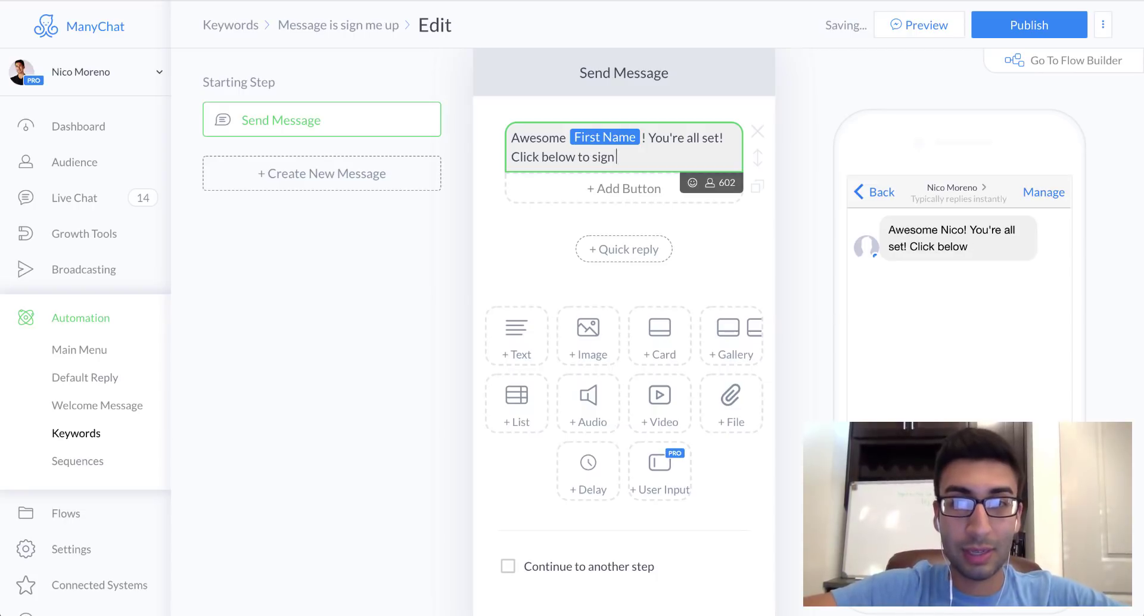
pyautogui.write(' up today!')
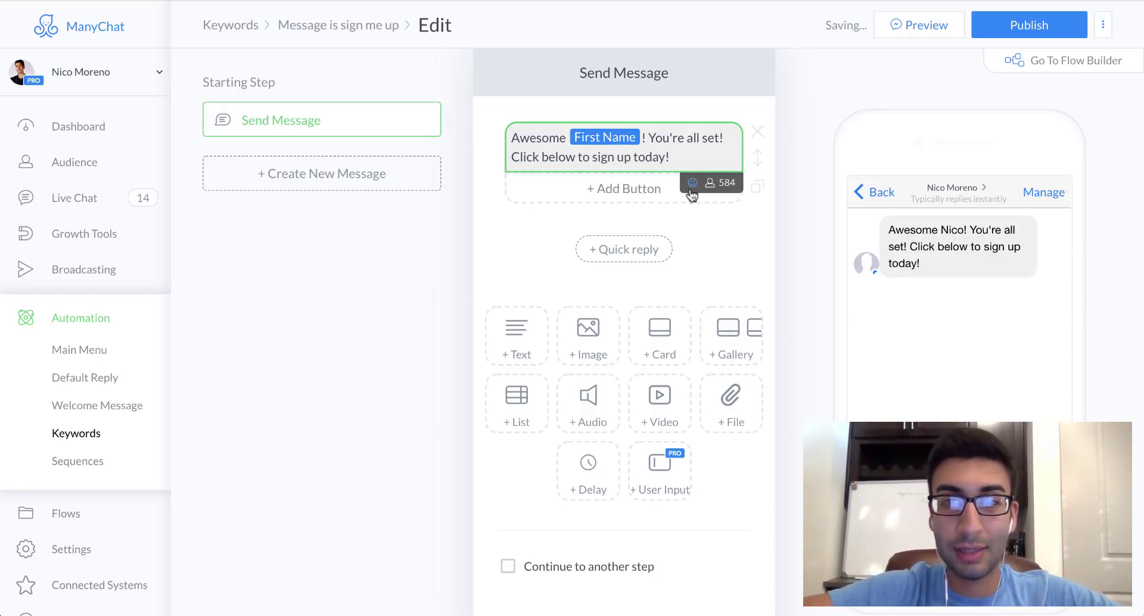
# - Append a grinning face emoji and a pointing-down hand emoji to the end of the reply text
pyautogui.click(693, 182)
pyautogui.click(560, 273)
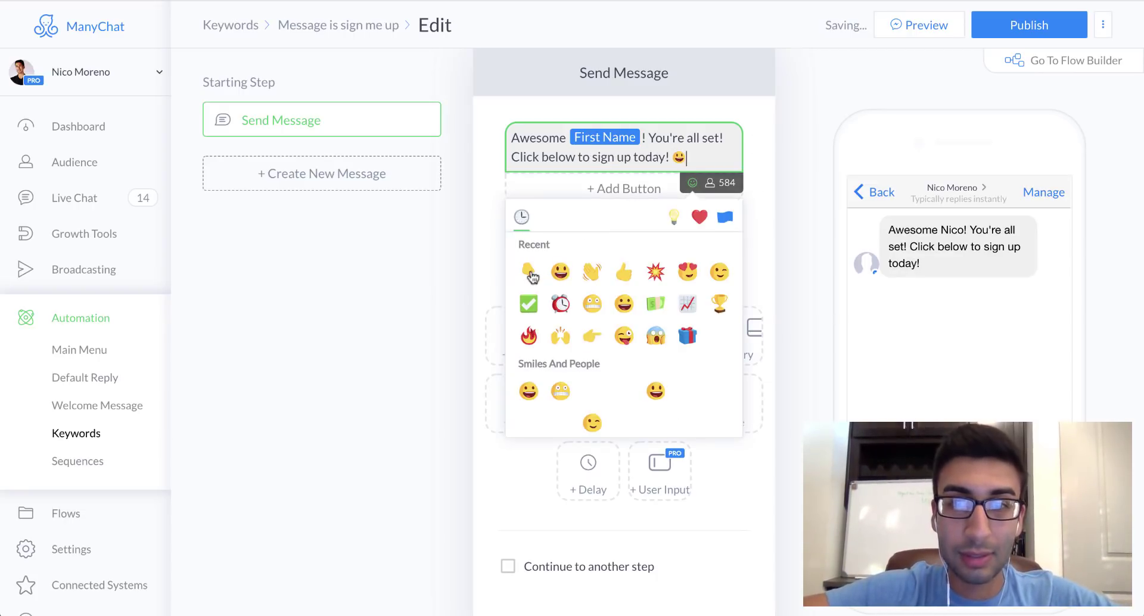
pyautogui.click(528, 272)
pyautogui.click(686, 122)
# - Add a button titled "SIGN UP NOW!" beneath the message and make it open a website
pyautogui.click(679, 189)
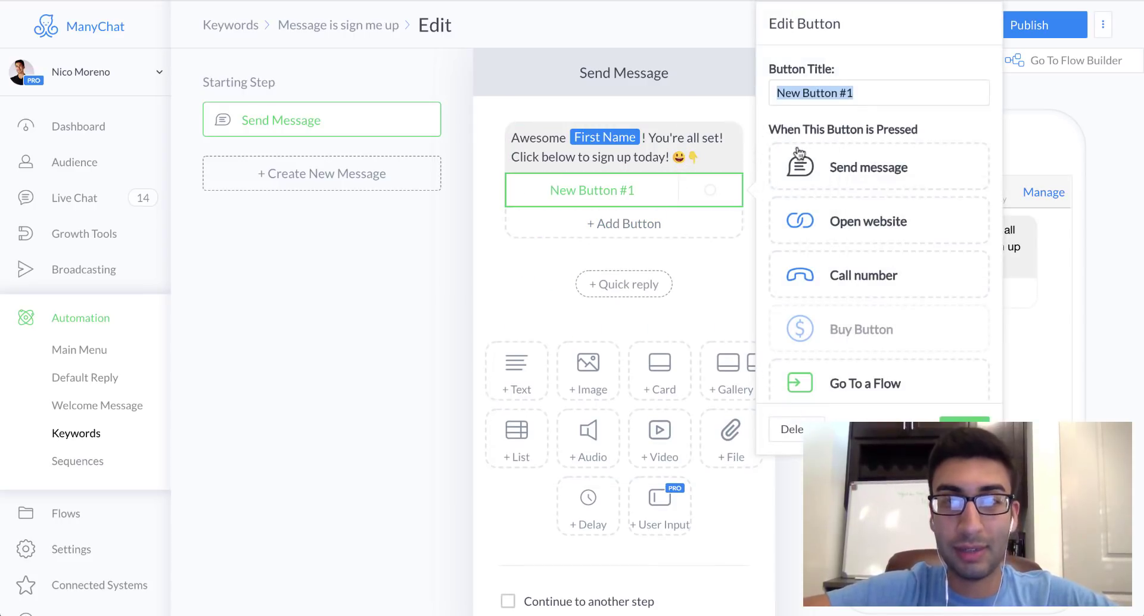
pyautogui.write('S')
pyautogui.write('IGN UO P')
pyautogui.press('BackSpace')
pyautogui.press('BackSpace')
pyautogui.press('BackSpace')
pyautogui.write('P NOW!')
pyautogui.click(868, 221)
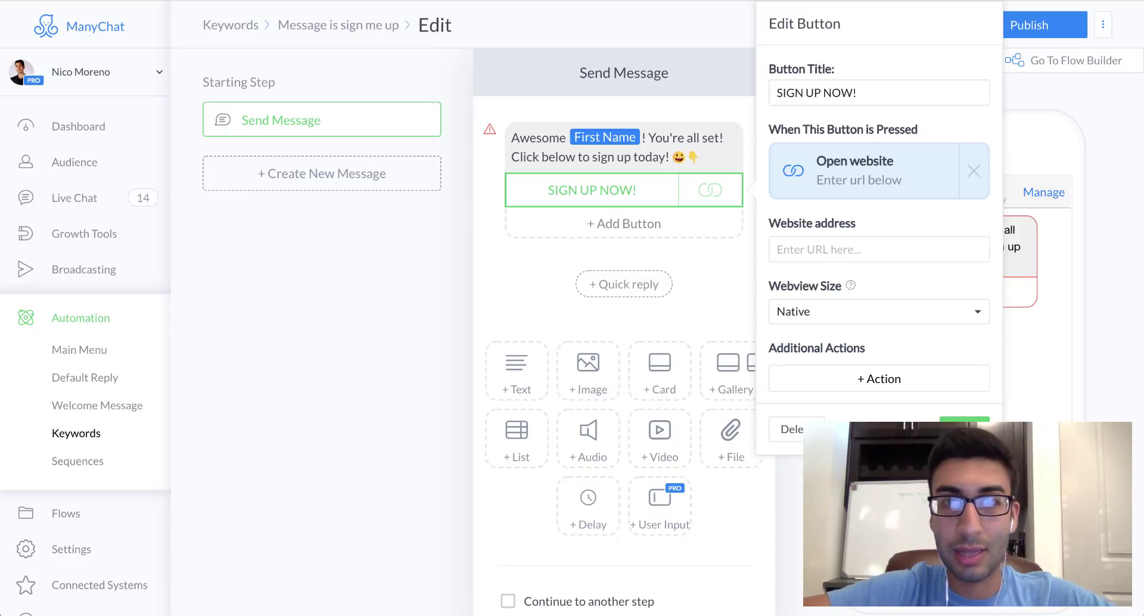
pyautogui.click(825, 250)
pyautogui.write('www')
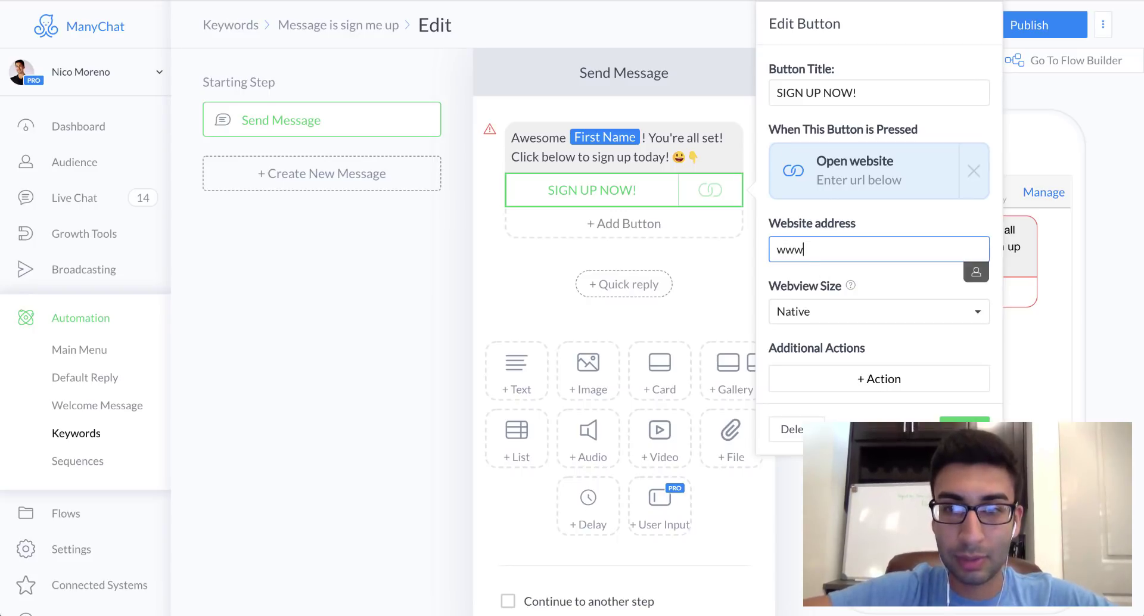
pyautogui.write('.messenher')
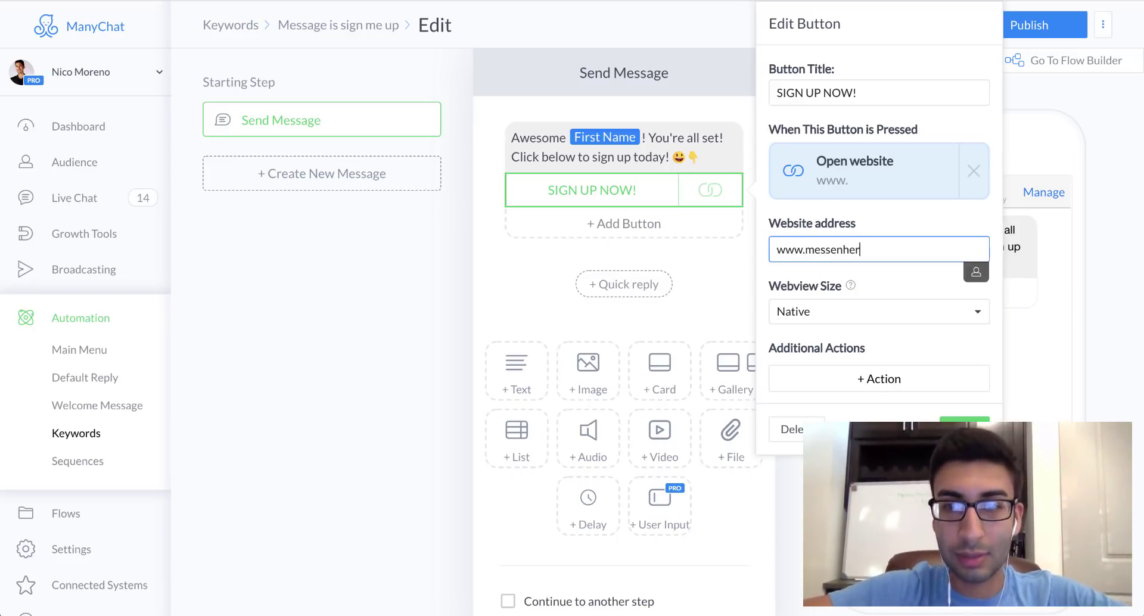
pyautogui.press('BackSpace')
pyautogui.press('BackSpace')
pyautogui.press('BackSpace')
pyautogui.write('gerb ot')
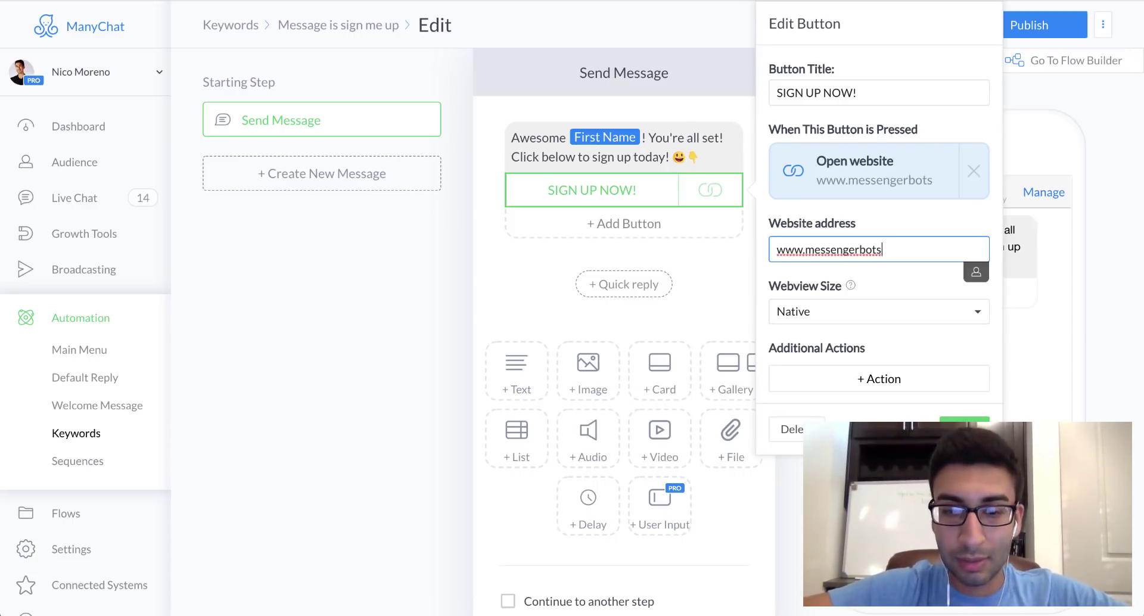
pyautogui.write('sforentrepreneurs')
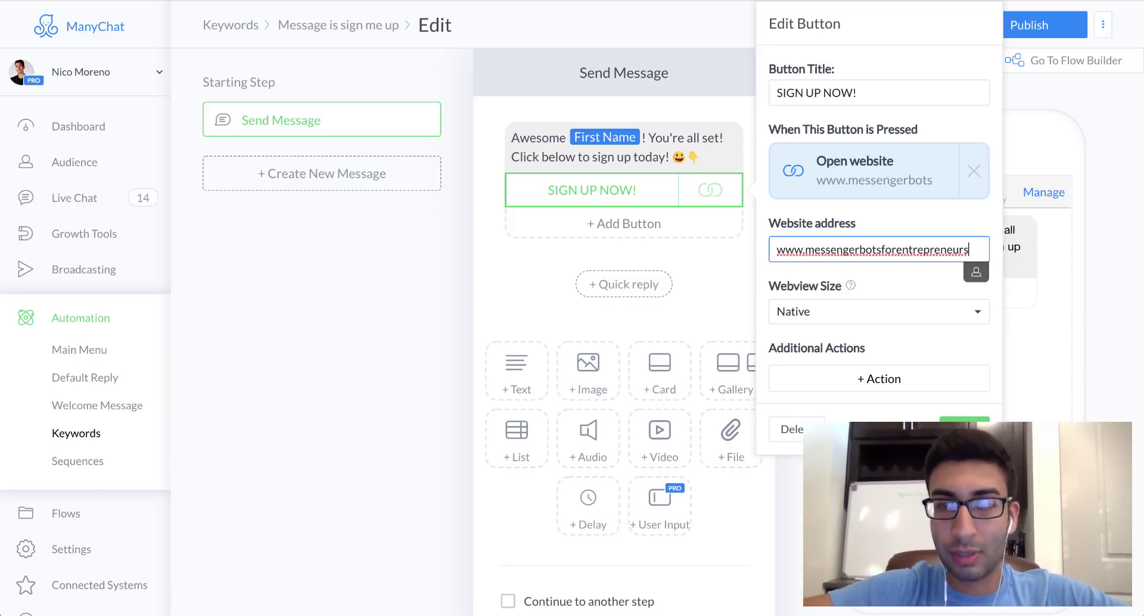
pyautogui.write('.co')
pyautogui.click(717, 170)
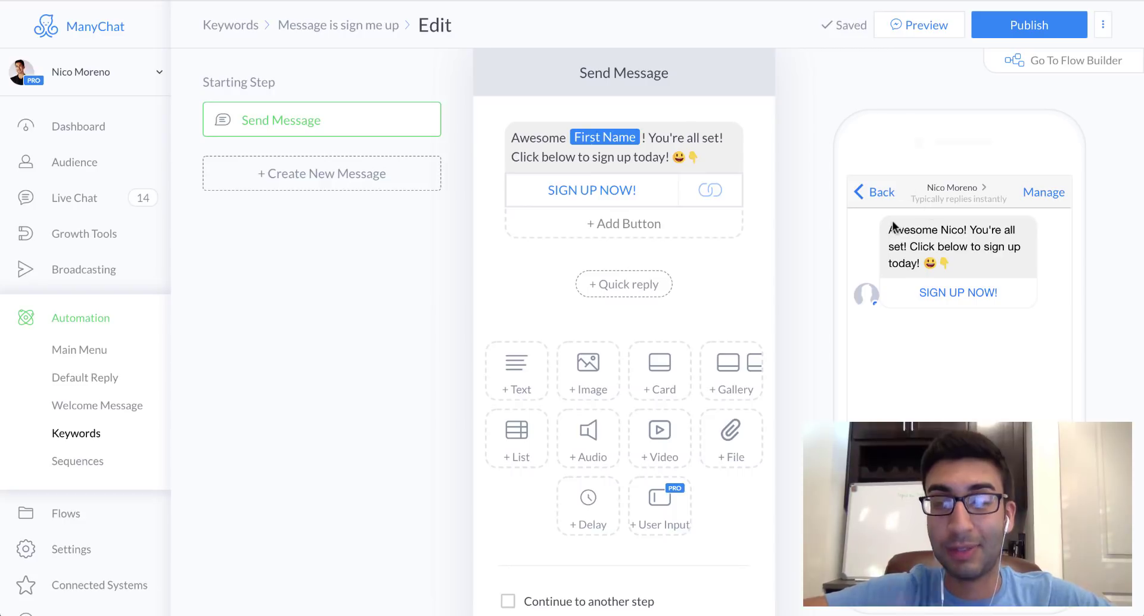
# - Publish the reply and return to the list of keyword rules
pyautogui.click(1038, 30)
pyautogui.click(1057, 33)
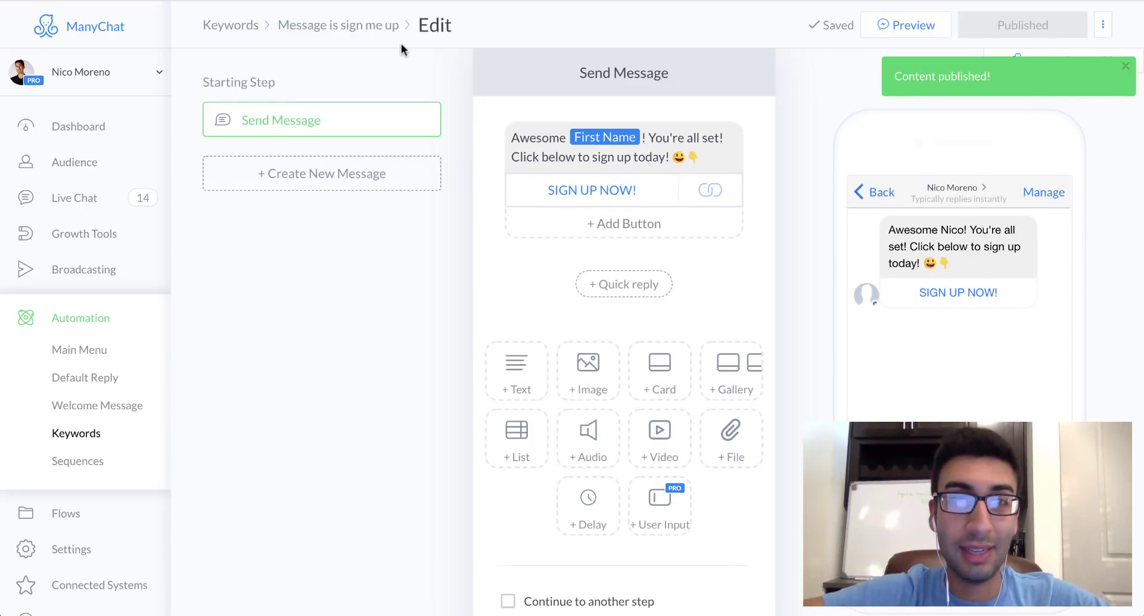
pyautogui.click(240, 26)
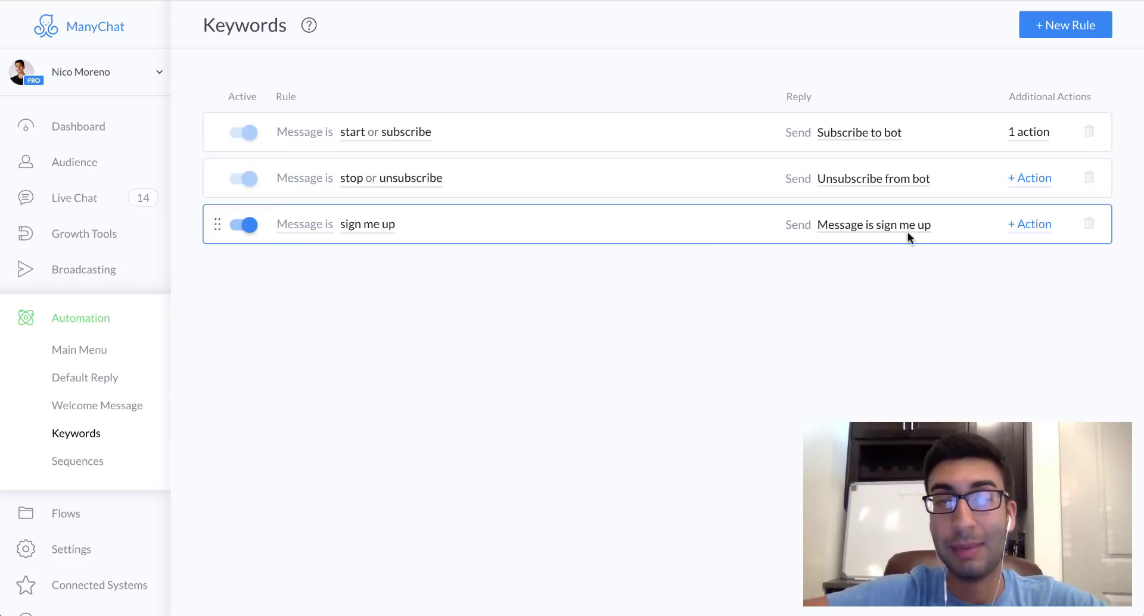
# - Add an action to the "sign me up" rule that subscribes people to the Onboarding sequence
pyautogui.click(1023, 228)
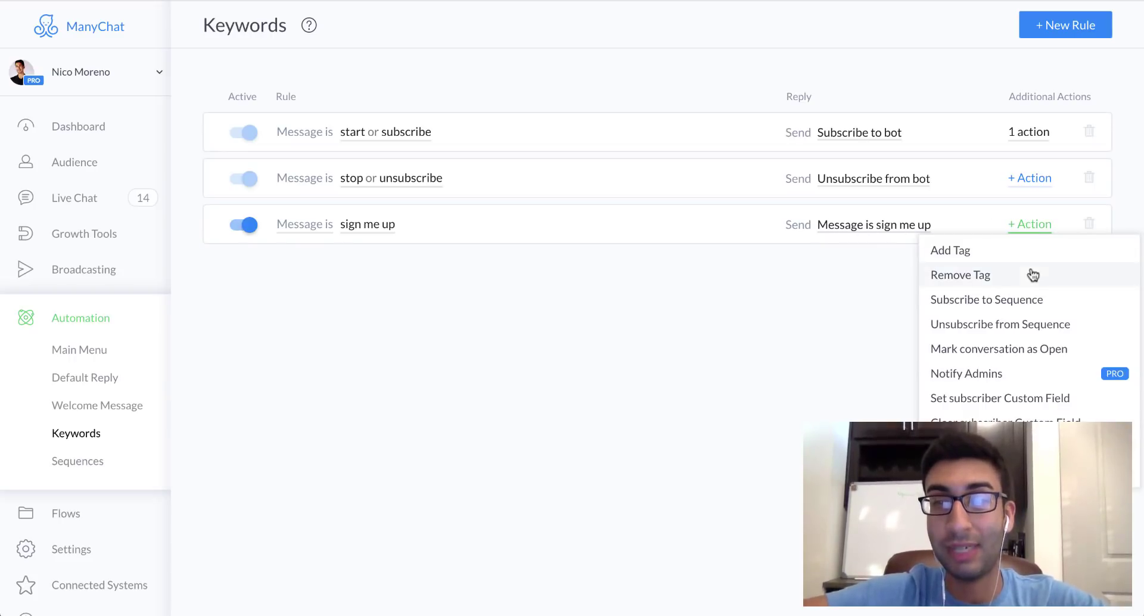
pyautogui.click(1045, 302)
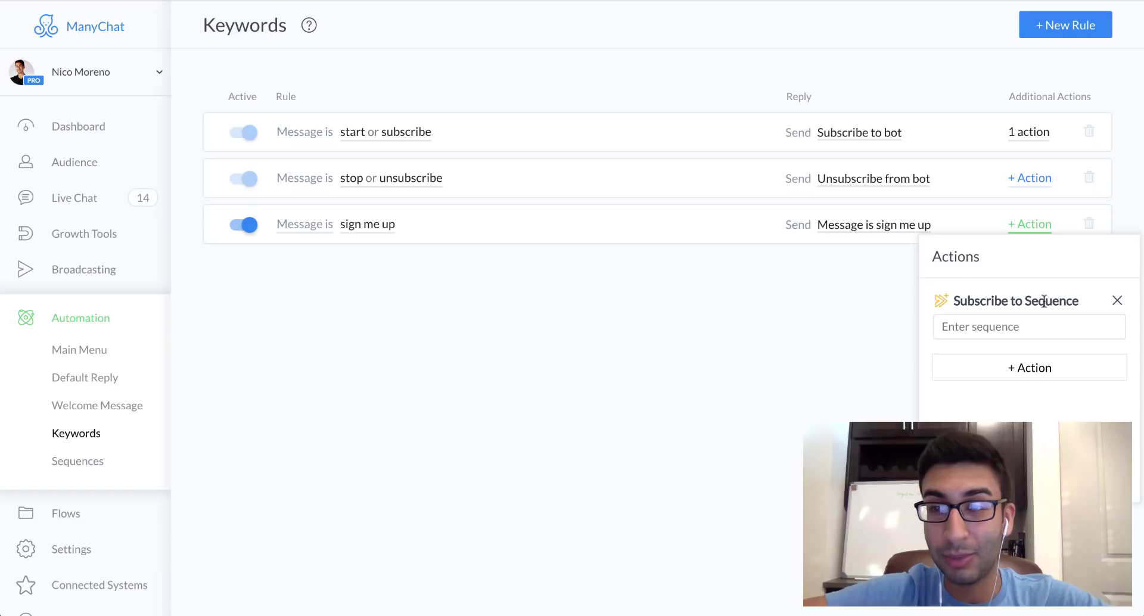
pyautogui.click(1040, 329)
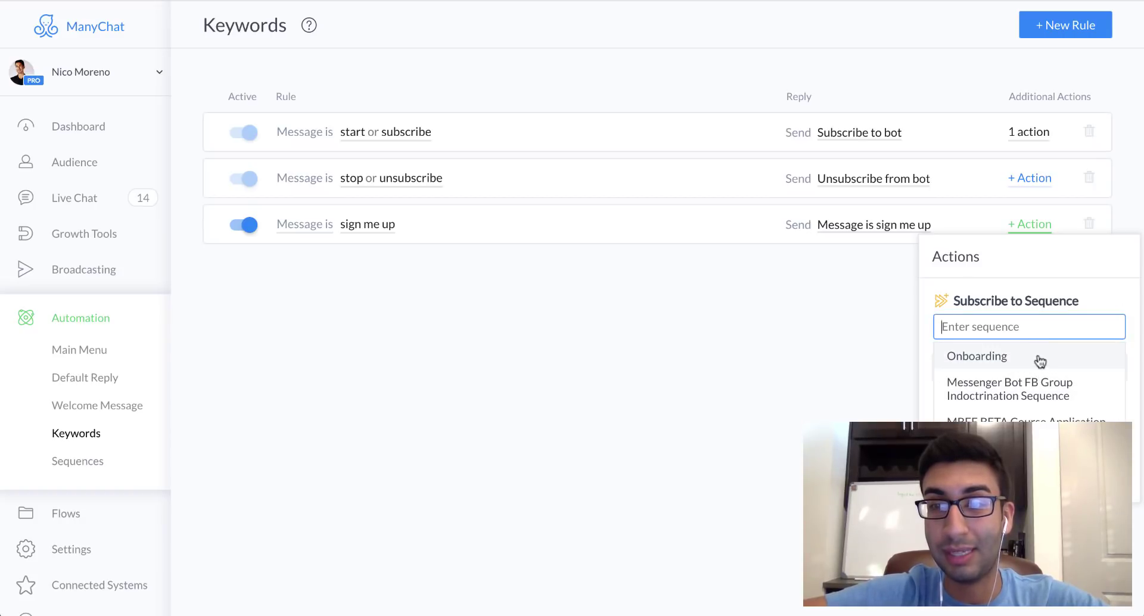
pyautogui.click(1040, 361)
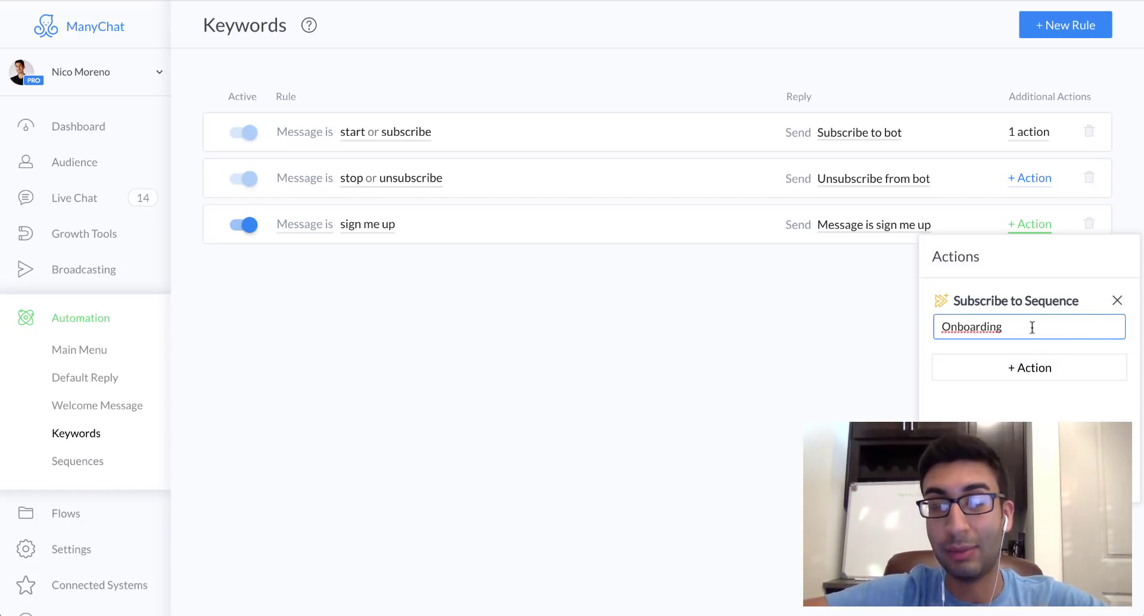
pyautogui.click(1032, 327)
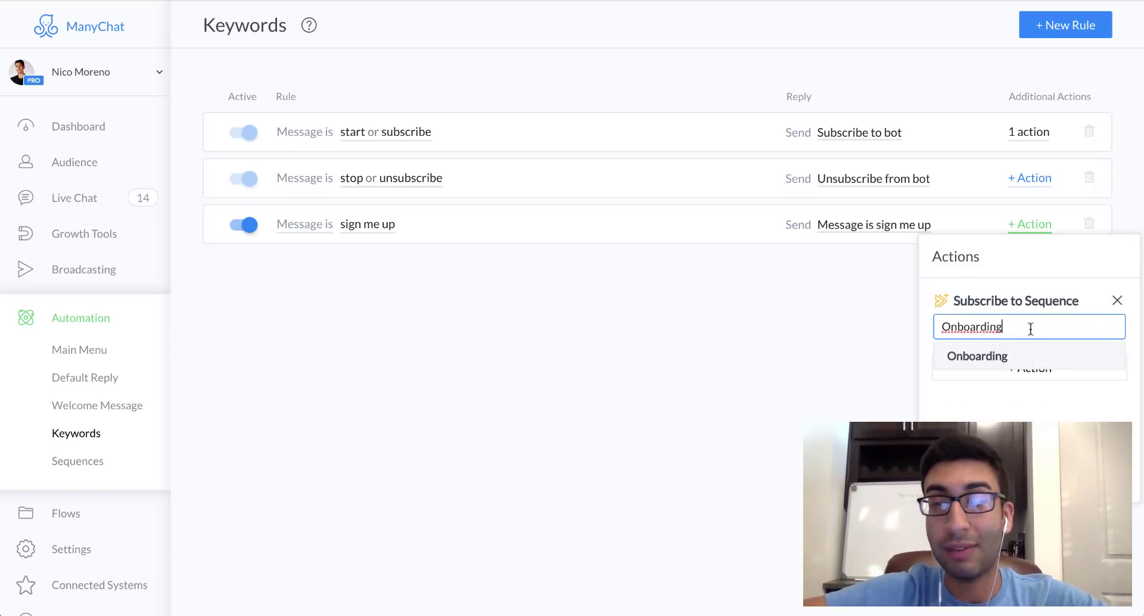
pyautogui.click(814, 333)
# - Add a second action to the "sign me up" rule that applies the tag "cool"
pyautogui.click(1040, 226)
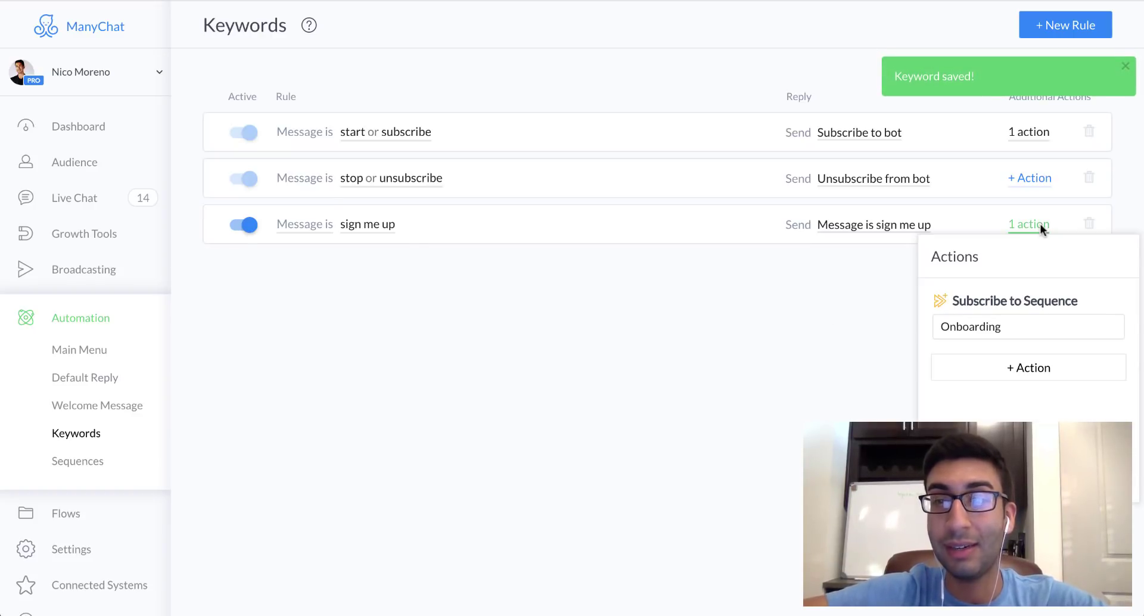
pyautogui.click(1035, 371)
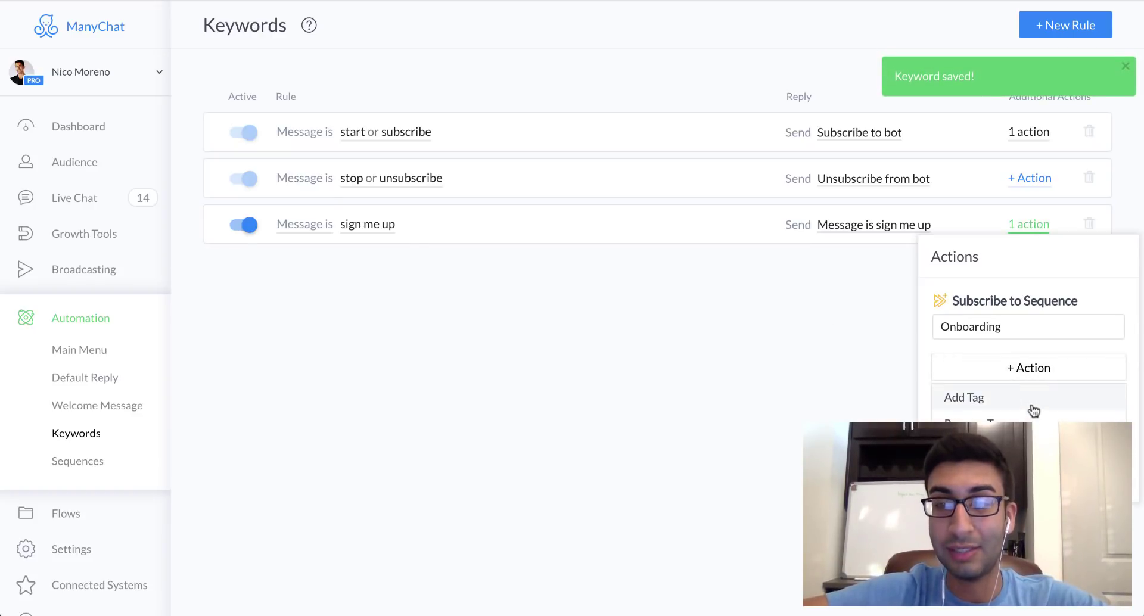
pyautogui.click(1034, 405)
pyautogui.click(1035, 394)
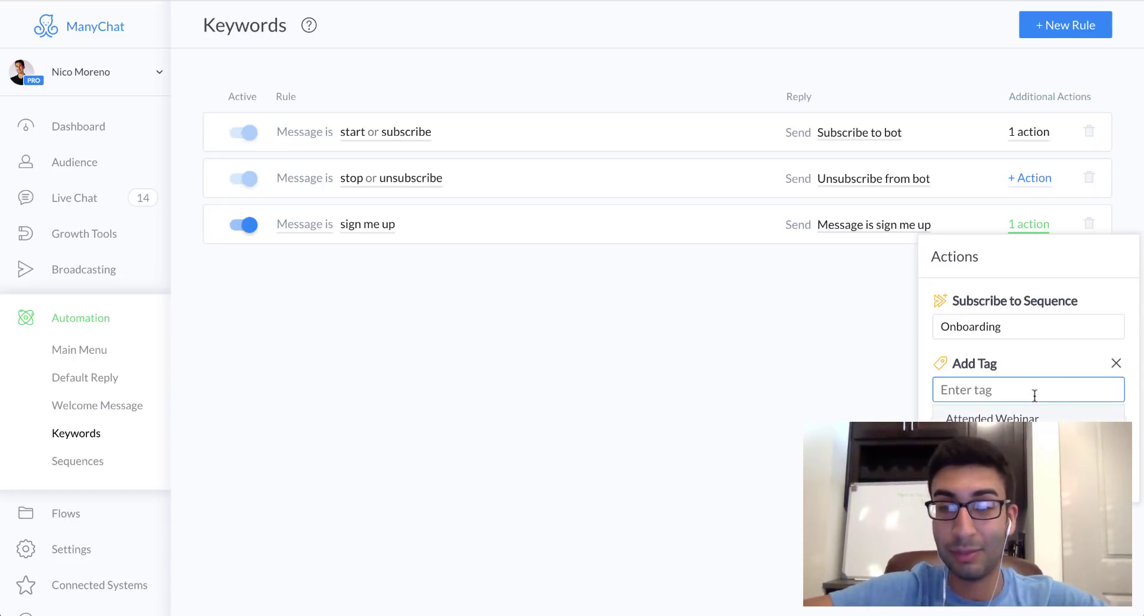
pyautogui.write('cool')
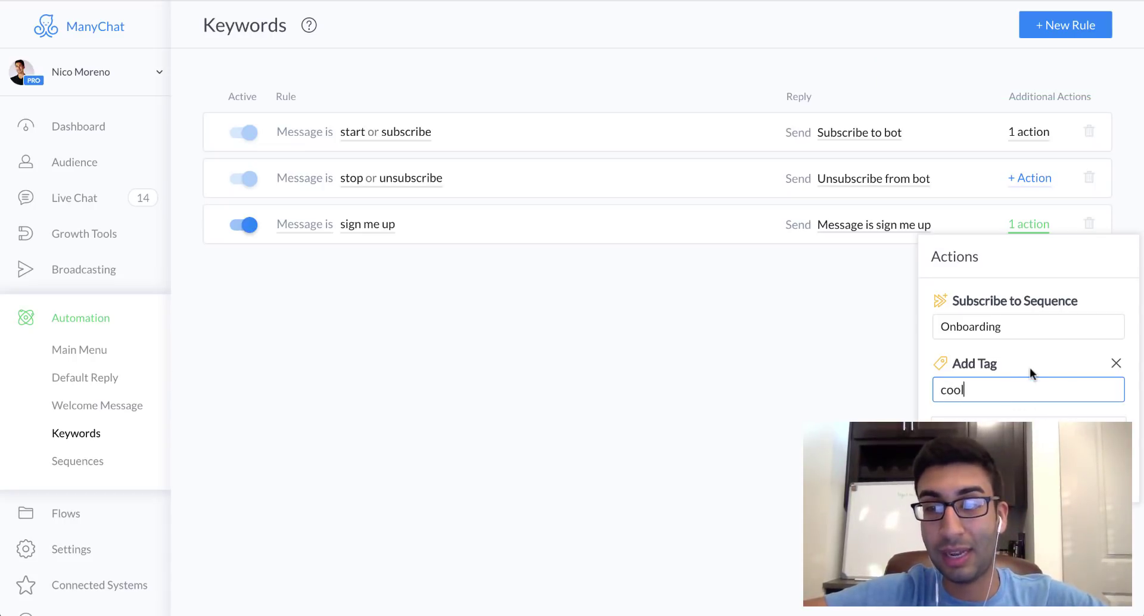
pyautogui.click(770, 386)
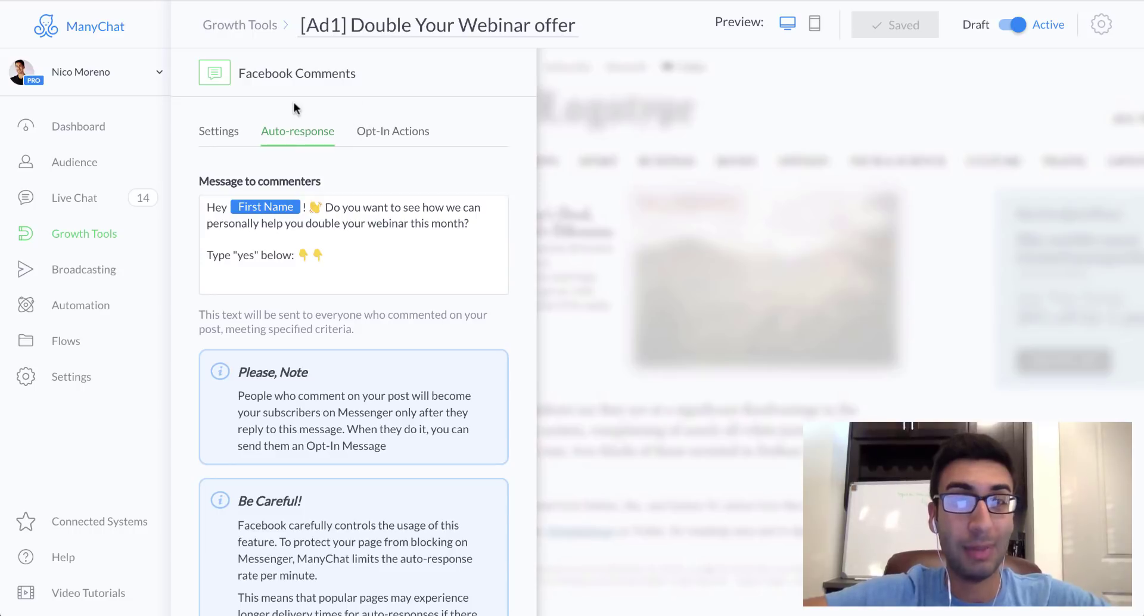
# - Review the tracked Facebook post in the settings of the "[Ad1] Double Your Webinar offer" growth tool
pyautogui.click(238, 136)
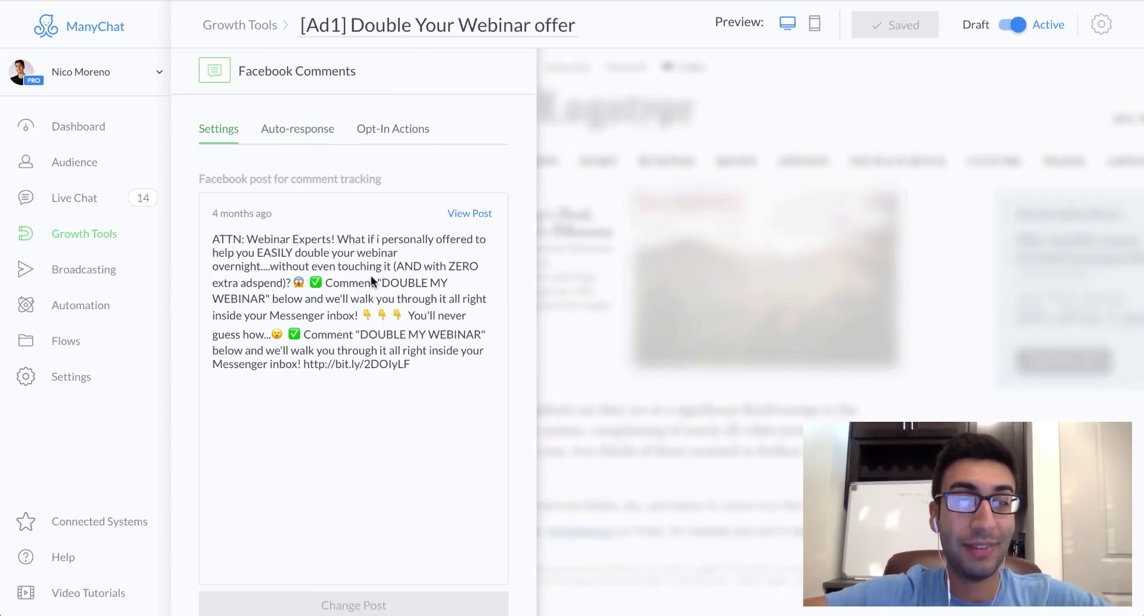
pyautogui.scroll(-2, 371, 276)
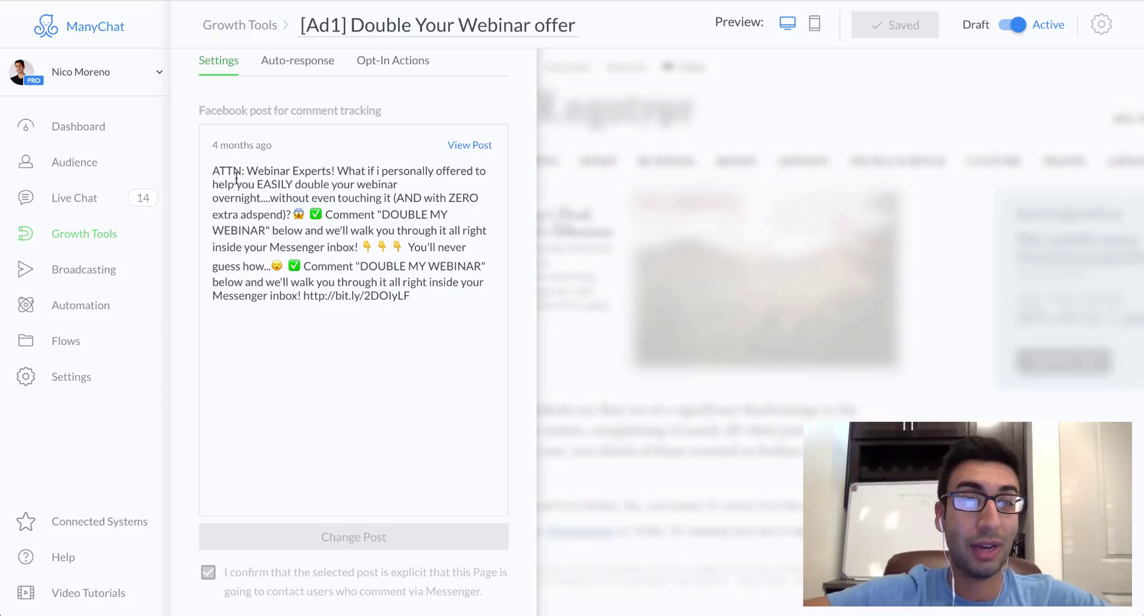
# - Examine the tracked post's call to comment and the comment-tracking, send-delay and keyword-filter settings of the growth tool
pyautogui.moveTo(211, 166); pyautogui.dragTo(456, 388)
pyautogui.scroll(-3, 420, 313)
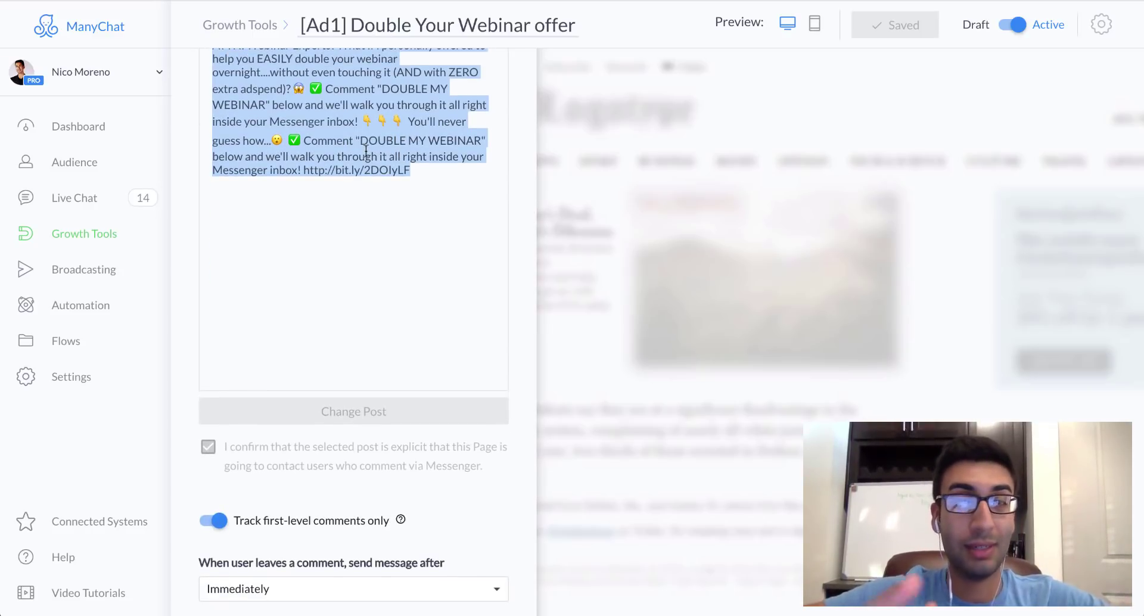
pyautogui.click(434, 172)
pyautogui.scroll(2, 409, 137)
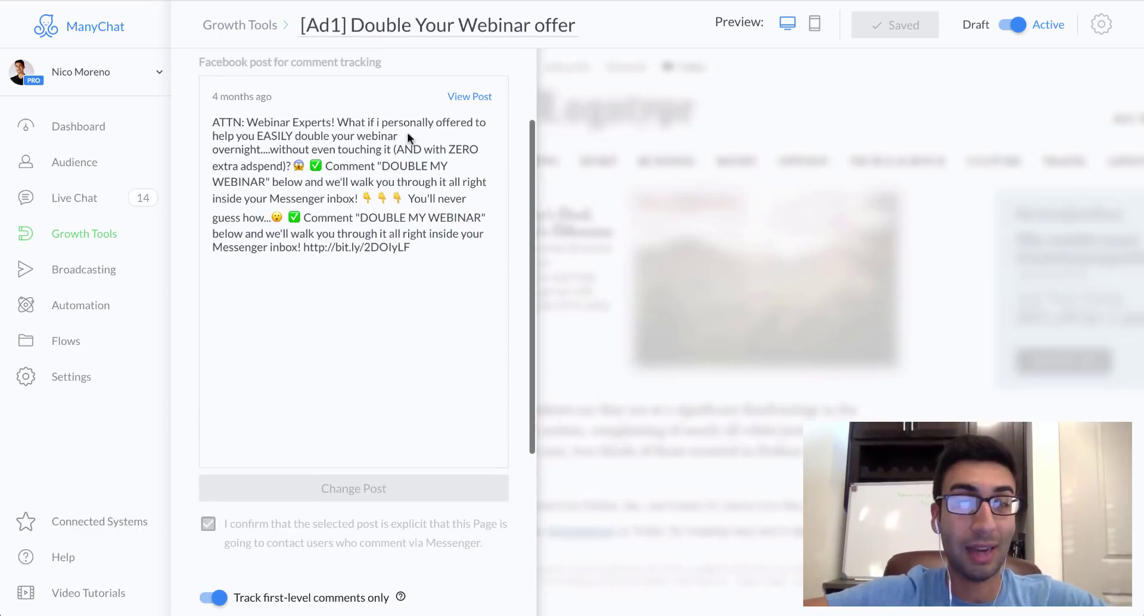
pyautogui.scroll(-3, 322, 226)
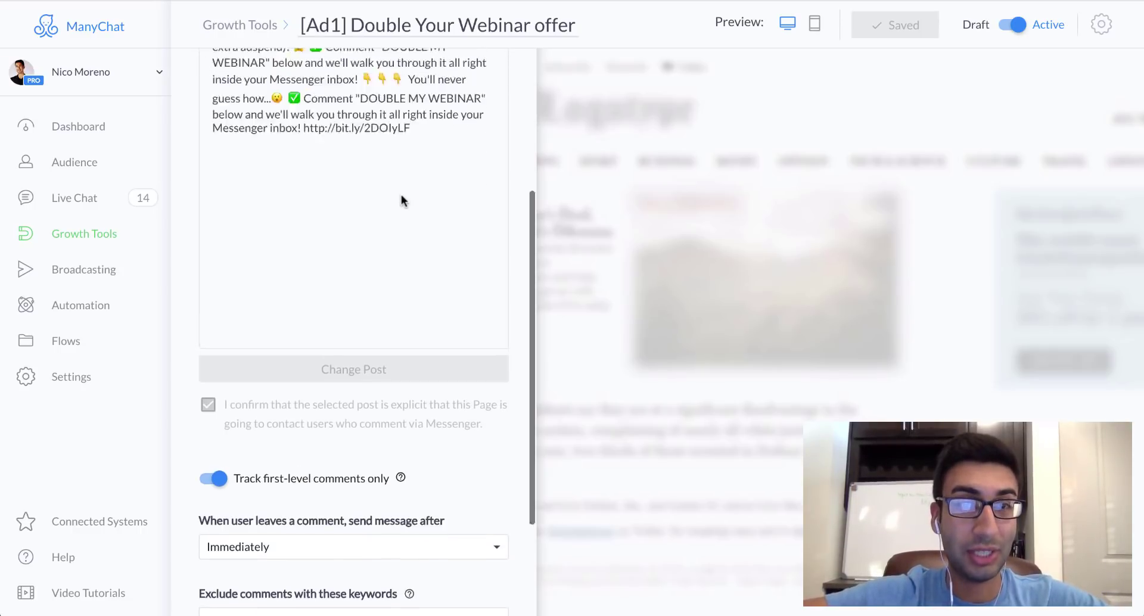
pyautogui.scroll(3, 401, 197)
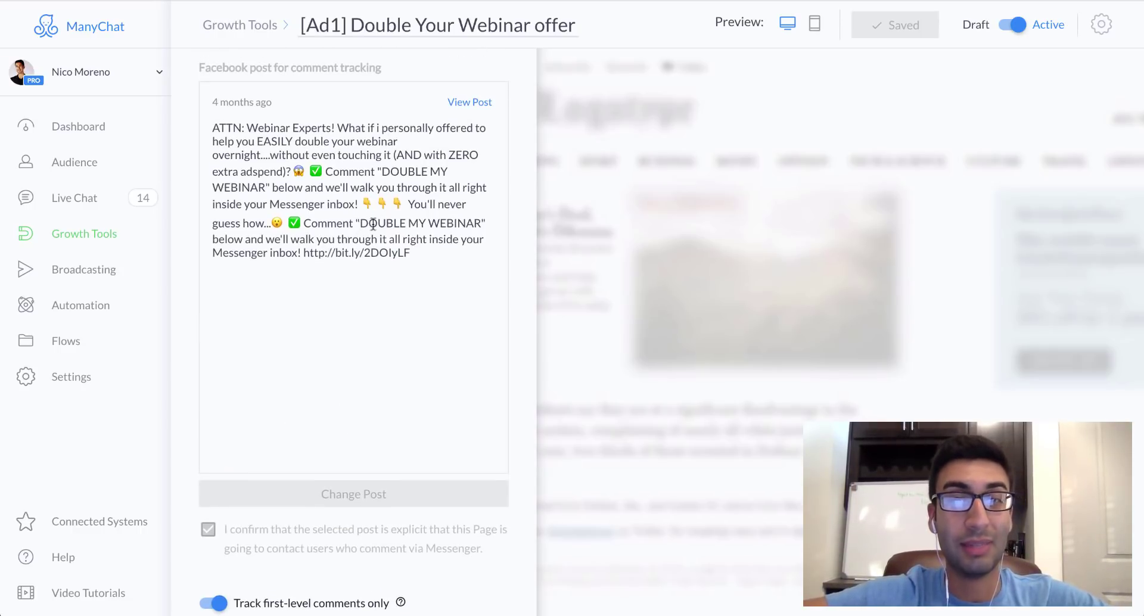
pyautogui.scroll(-5, 333, 274)
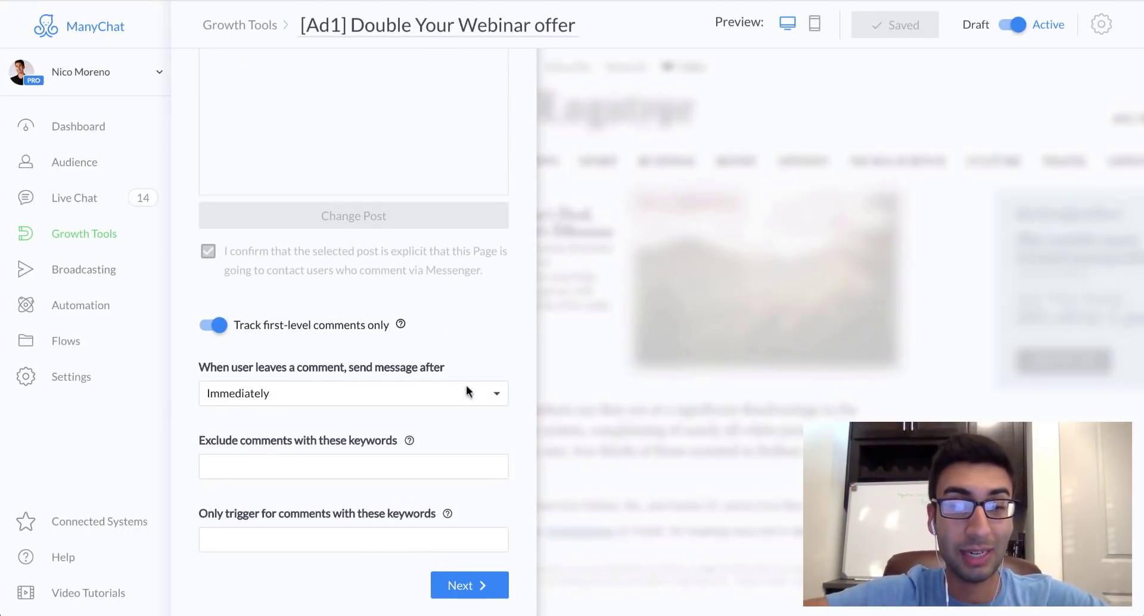
pyautogui.scroll(5, 399, 456)
pyautogui.scroll(-5, 396, 455)
# - Examine the growth tool's auto-response message to commenters, including its question and the request to type "yes"
pyautogui.click(467, 602)
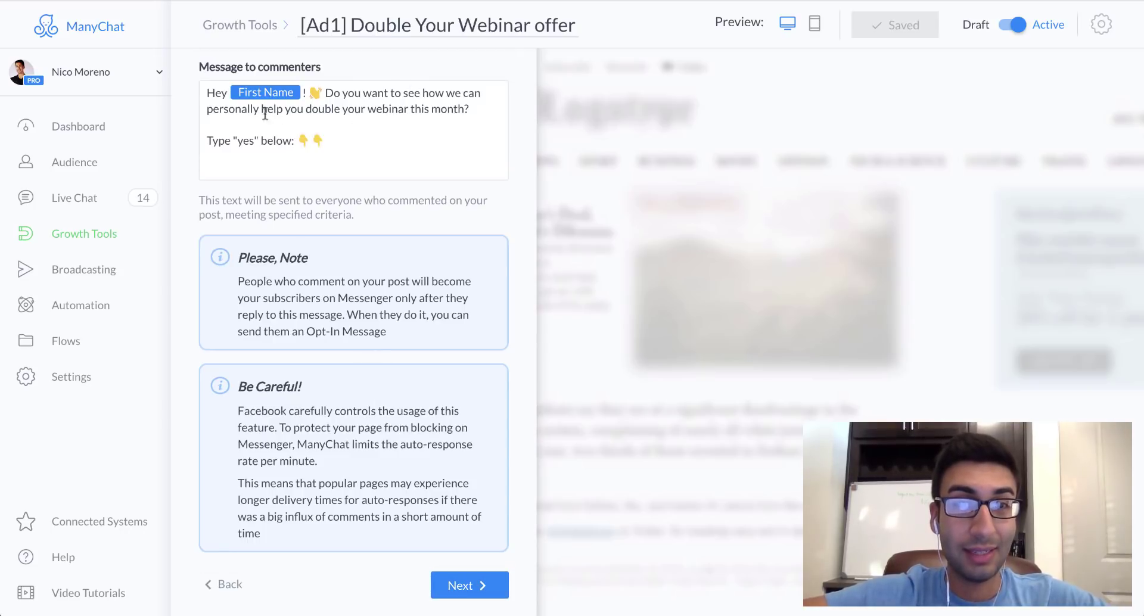
pyautogui.click(347, 115)
pyautogui.hotkey('shift', 'End')
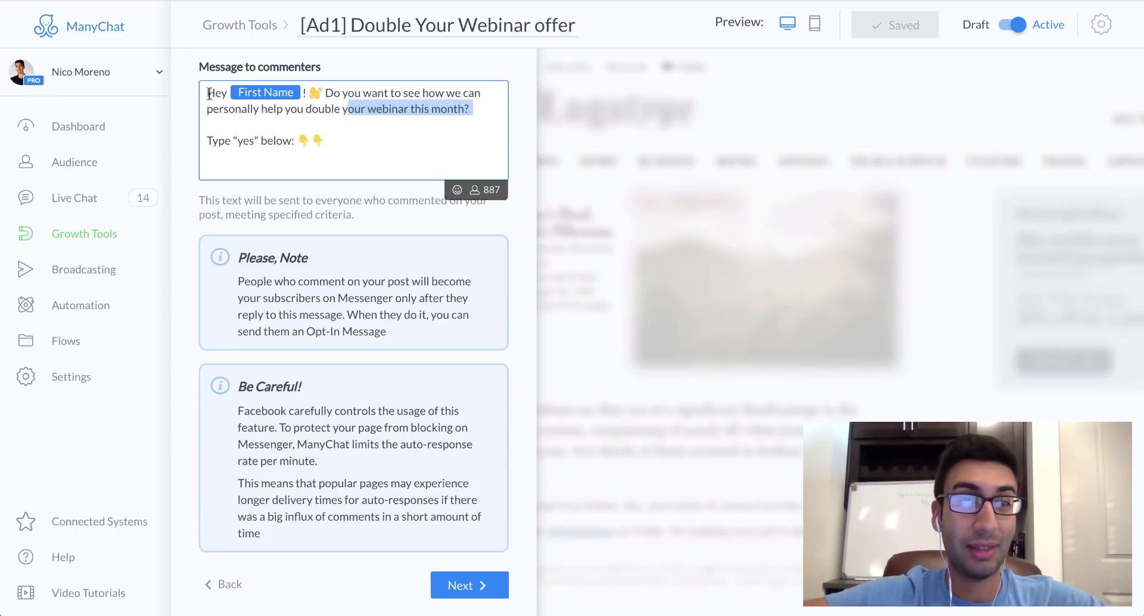
pyautogui.moveTo(209, 93); pyautogui.dragTo(355, 158)
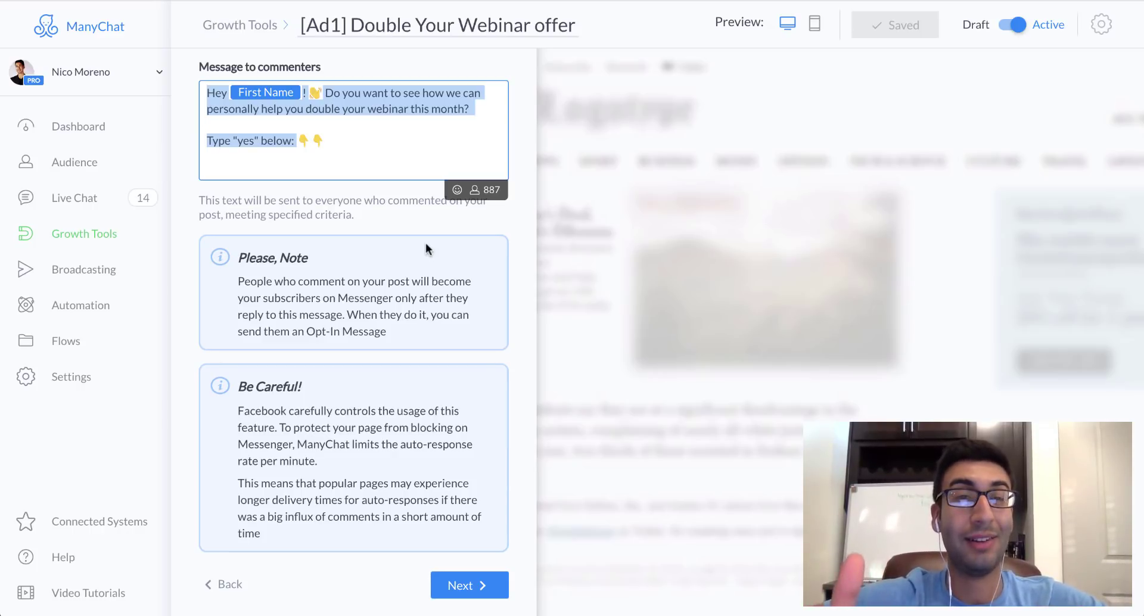
pyautogui.click(322, 115)
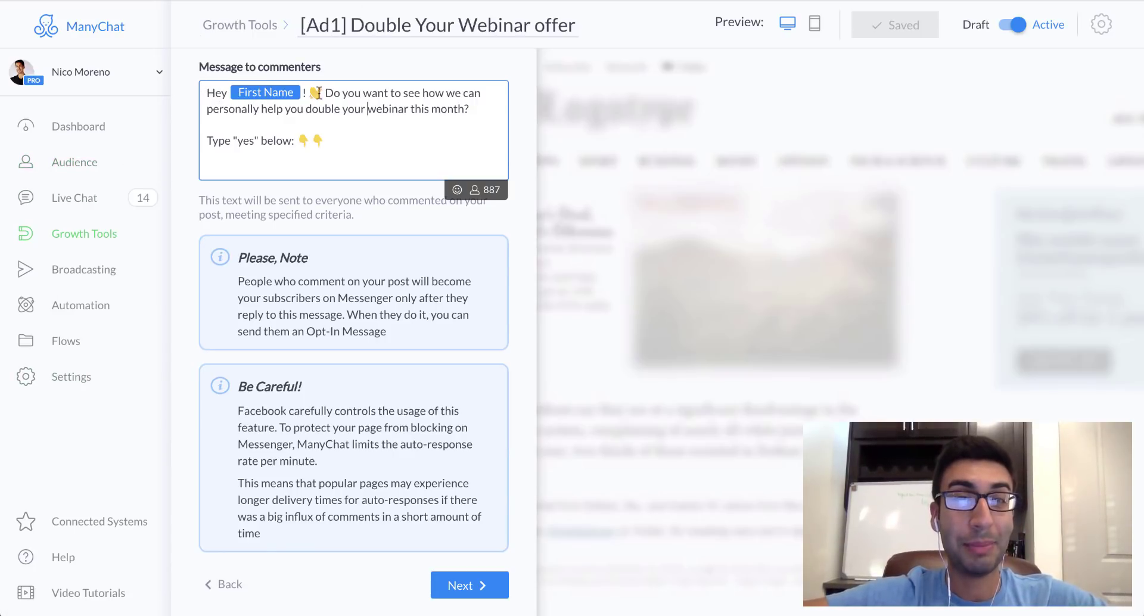
pyautogui.moveTo(207, 141); pyautogui.dragTo(296, 142)
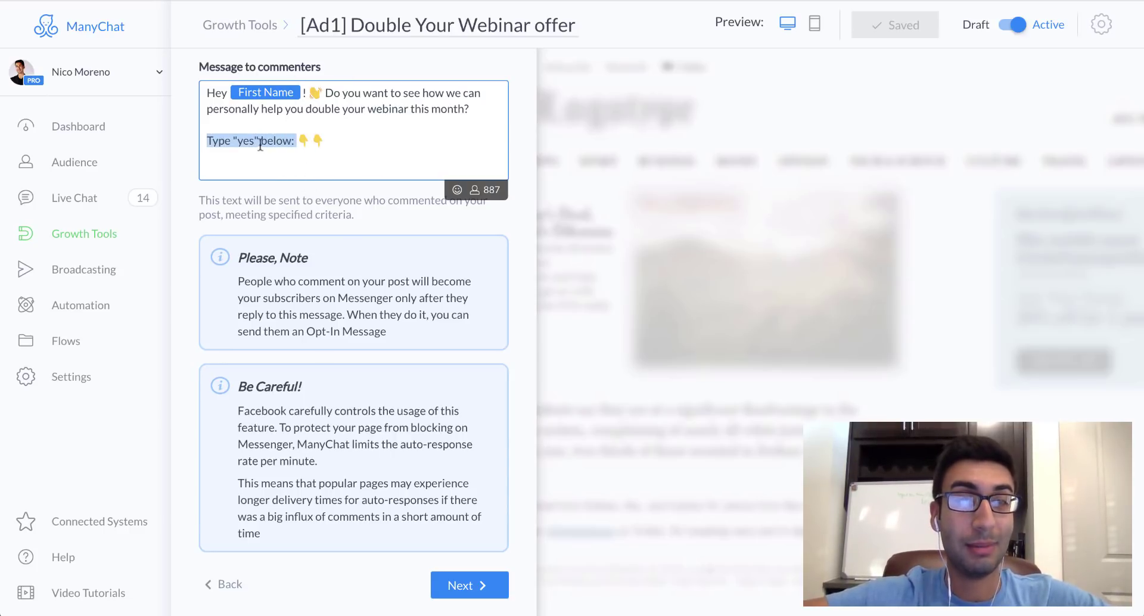
pyautogui.click(302, 112)
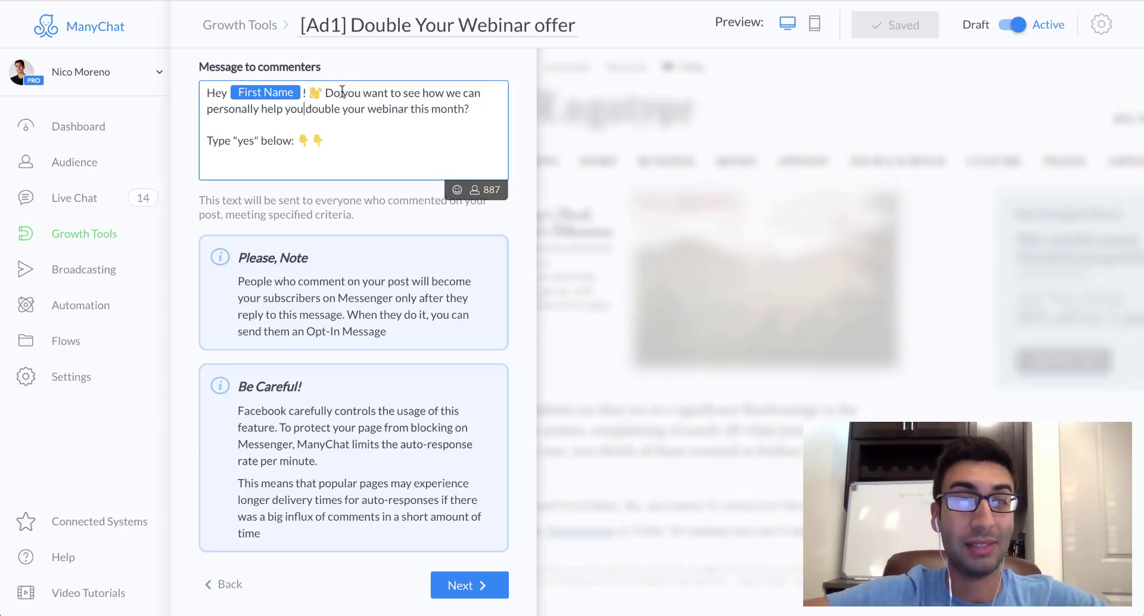
pyautogui.moveTo(342, 92); pyautogui.dragTo(474, 121)
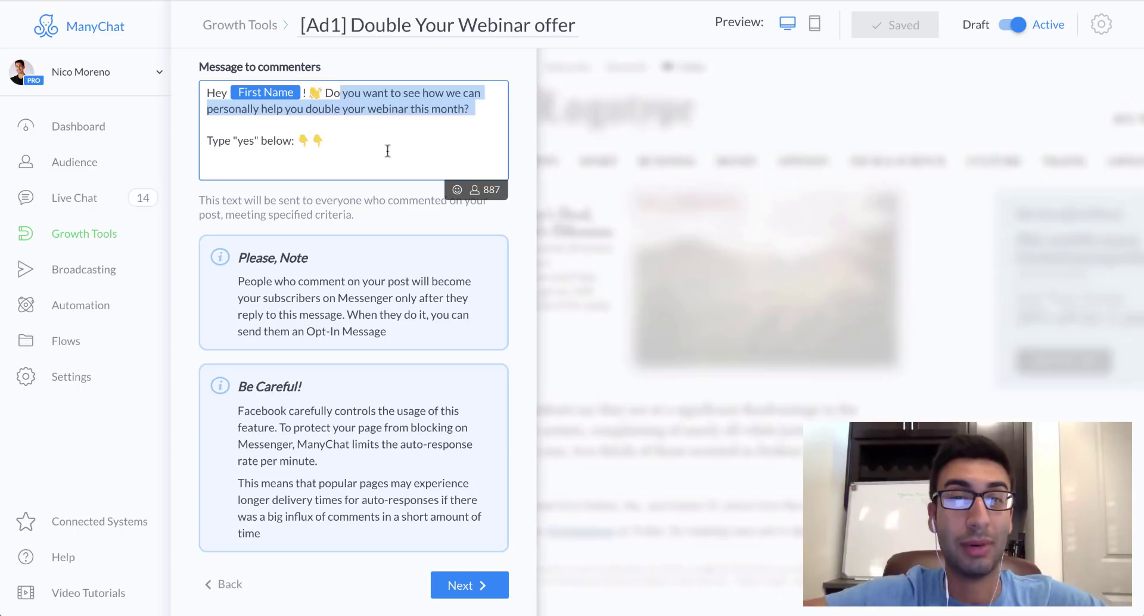
pyautogui.moveTo(211, 141); pyautogui.dragTo(336, 141)
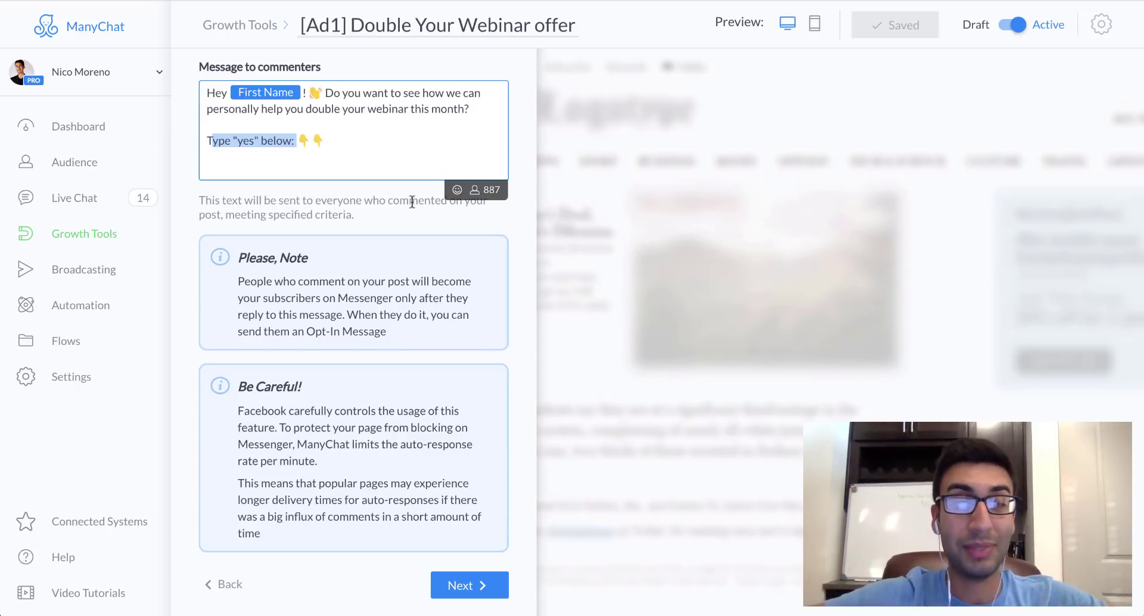
pyautogui.click(377, 173)
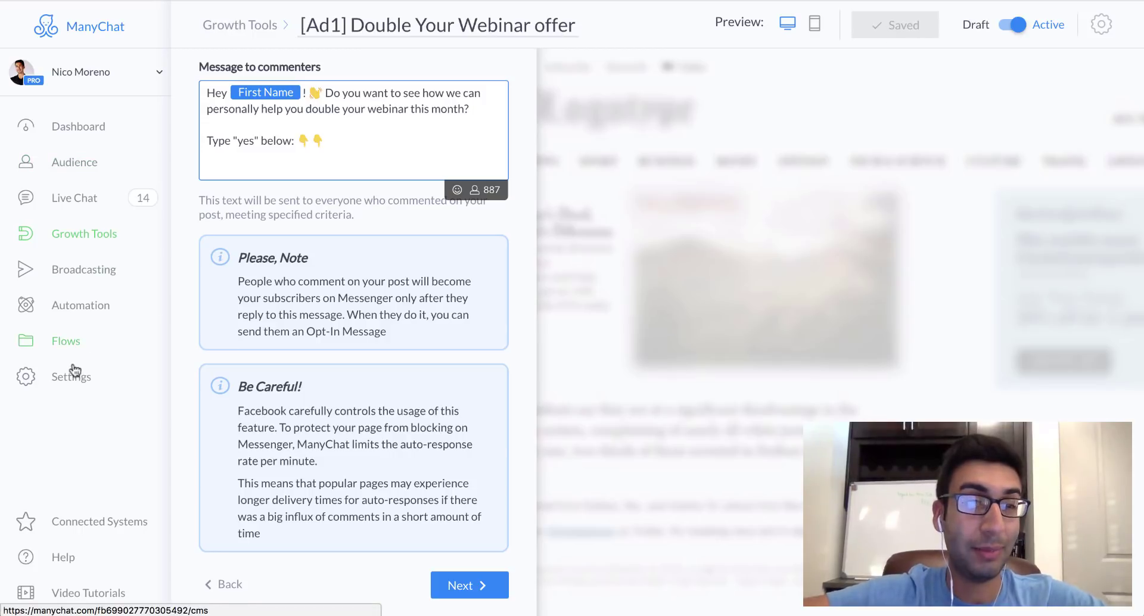
# - Create a new keyword rule in the automation settings for messages that are "yes"
pyautogui.click(90, 305)
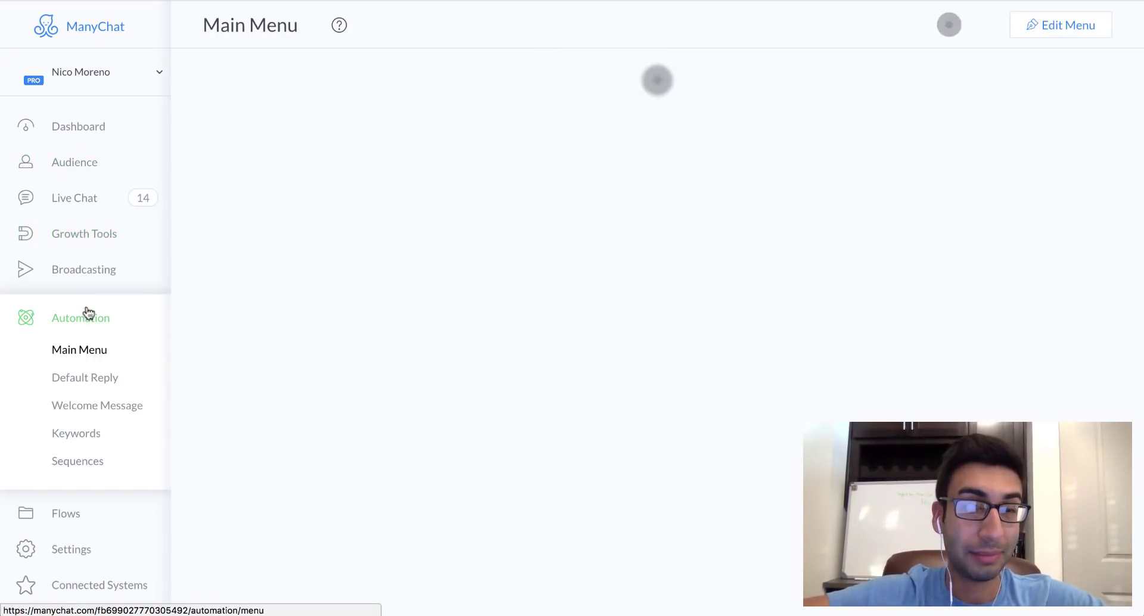
pyautogui.click(90, 434)
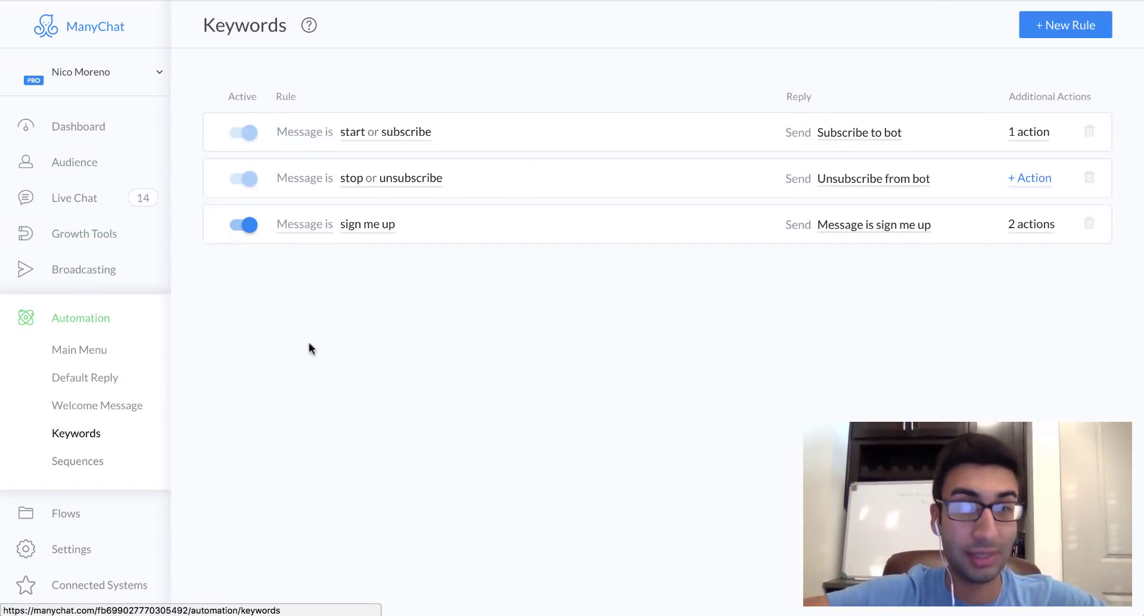
pyautogui.click(1078, 34)
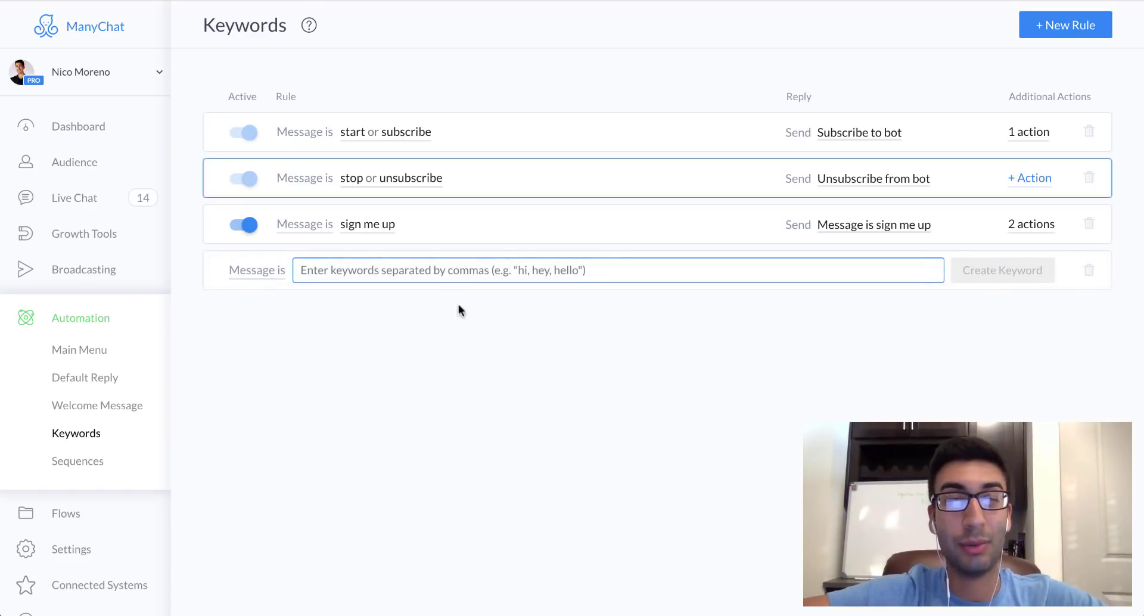
pyautogui.write('yes')
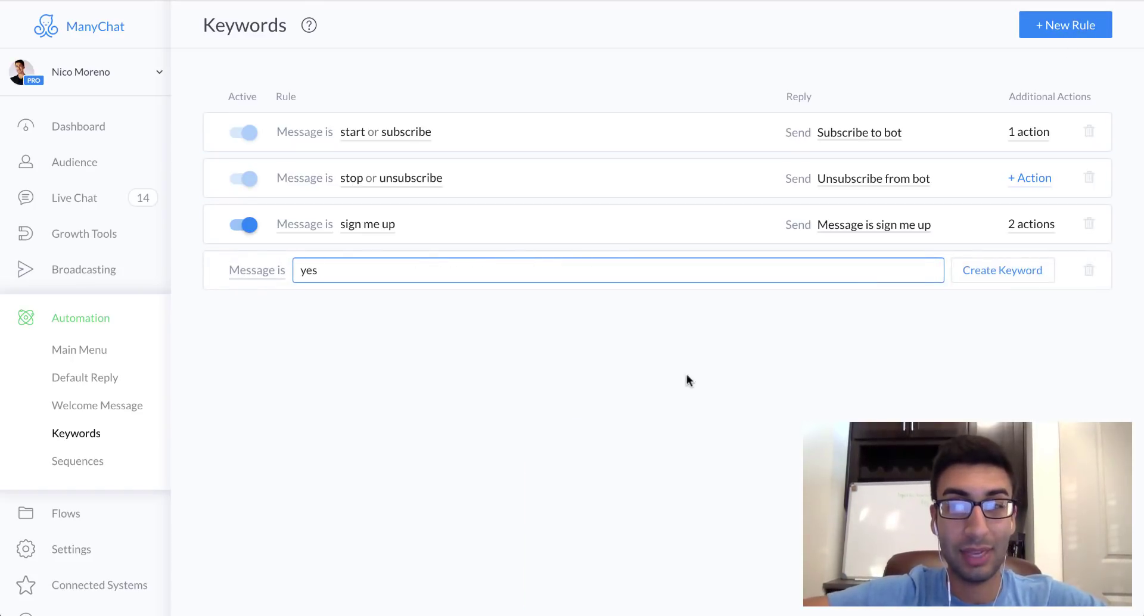
pyautogui.click(888, 354)
pyautogui.click(1027, 274)
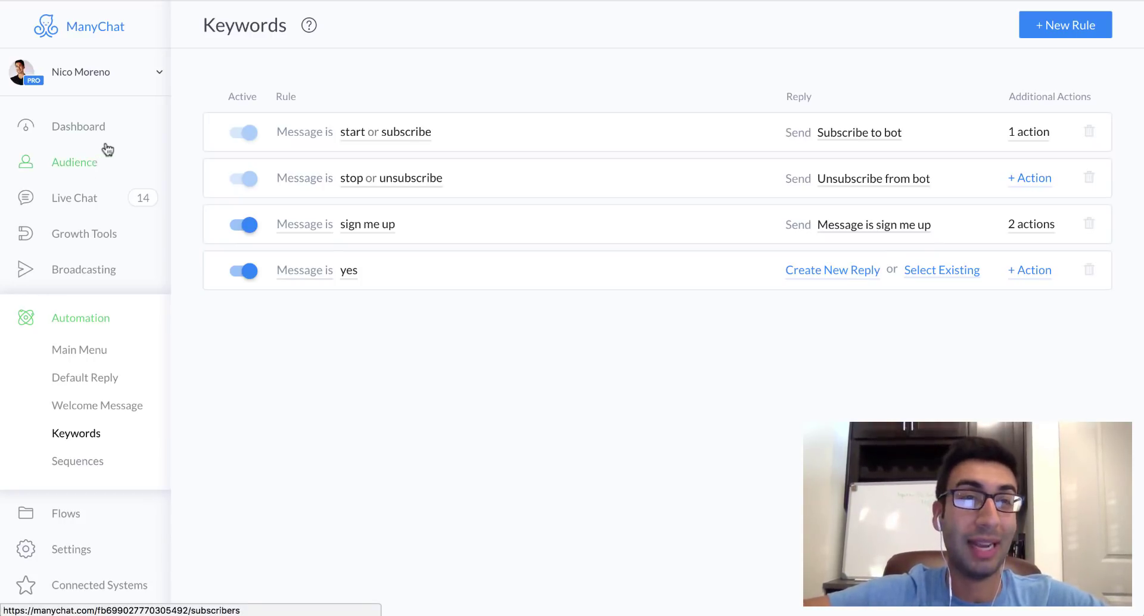
# - Add an action to the "yes" rule that subscribes people to the Flow Builder Test sequence, and save it
pyautogui.click(1030, 270)
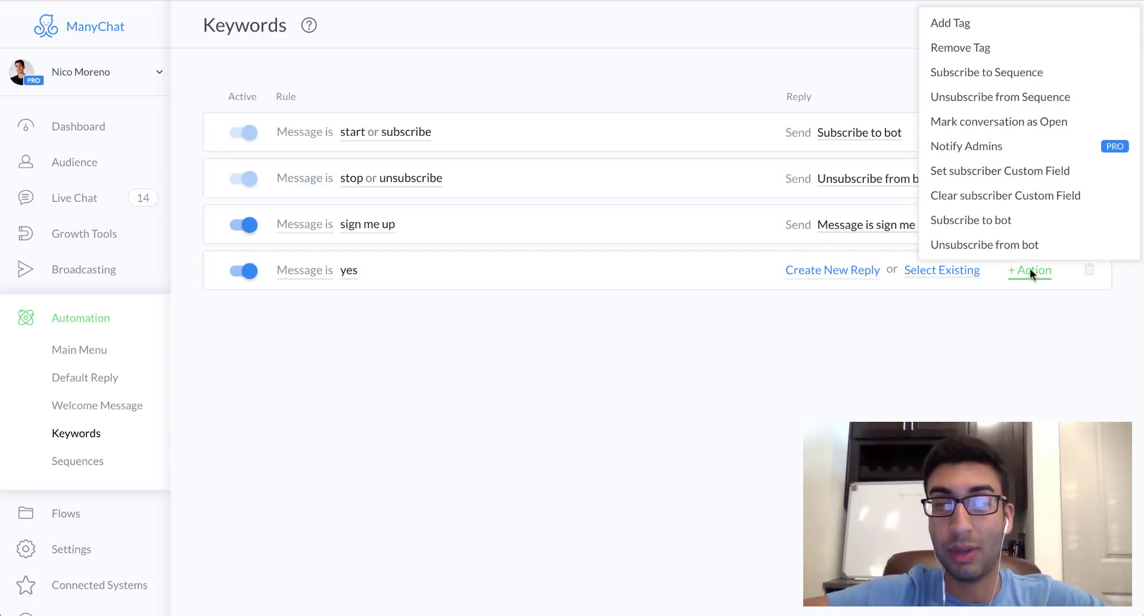
pyautogui.click(1062, 72)
pyautogui.click(1037, 374)
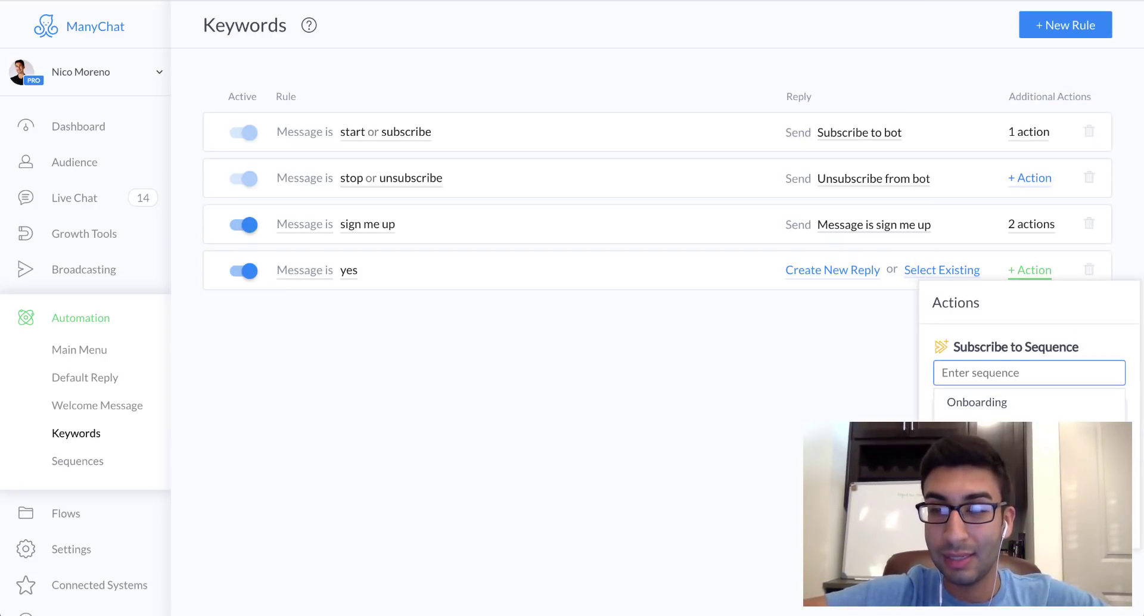
pyautogui.scroll(-1, 1031, 405)
pyautogui.click(1007, 424)
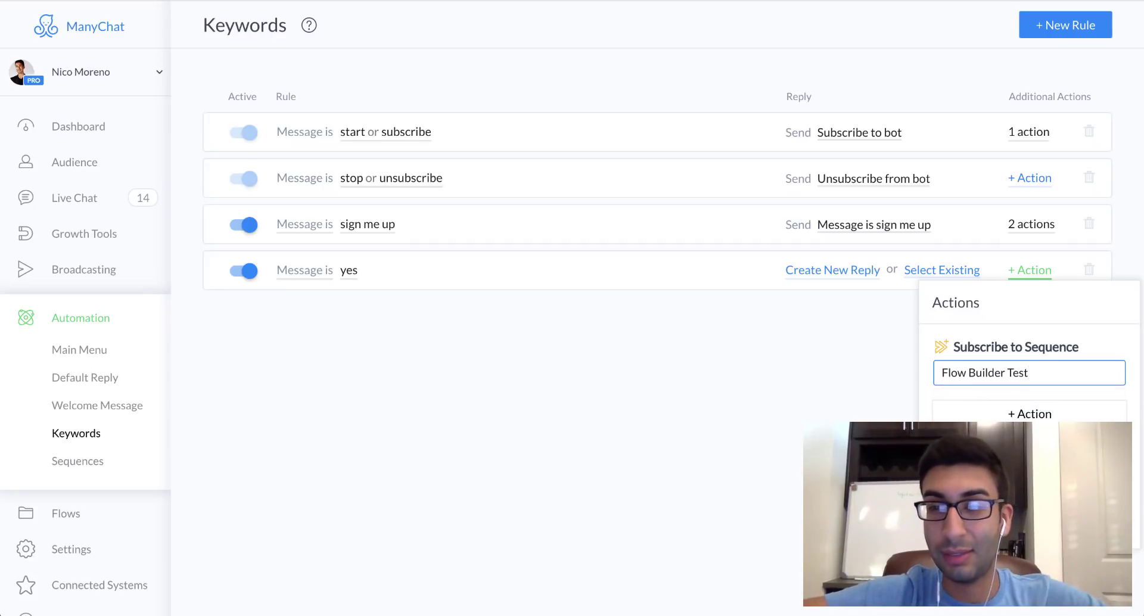
pyautogui.click(1094, 526)
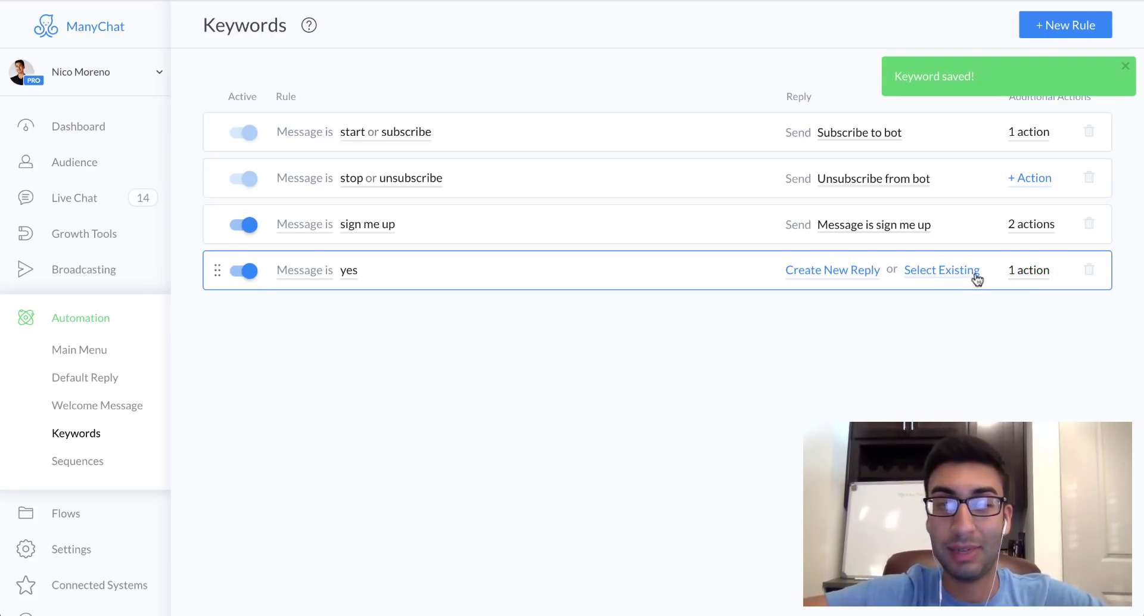